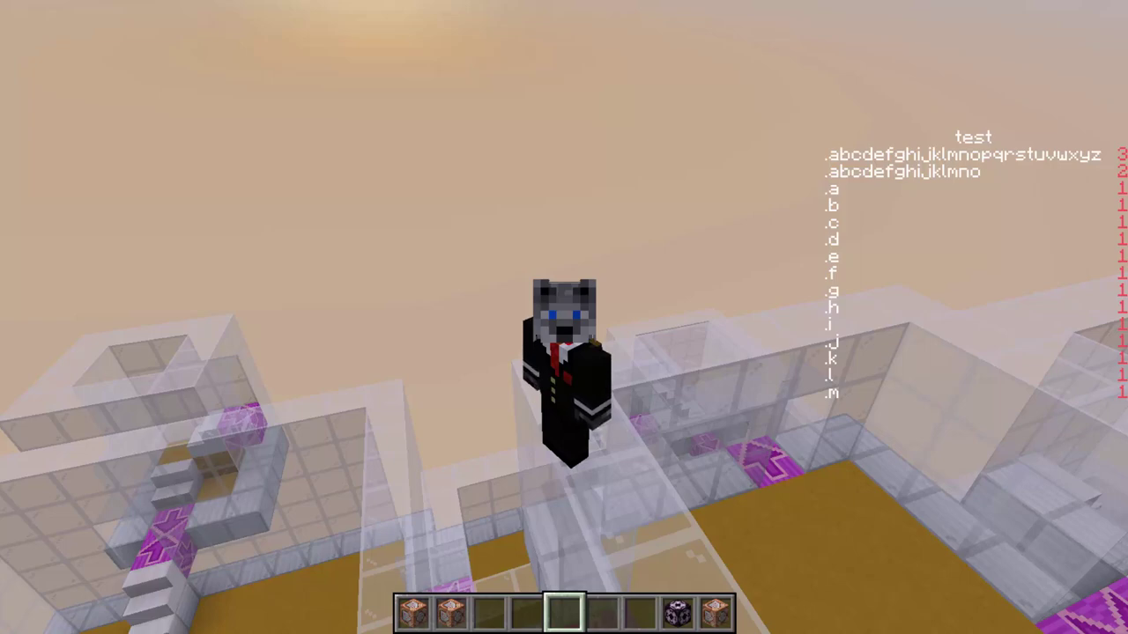
Step: Walk across the glass-walled structure in the front-facing view and switch the camera to first person
key(w)
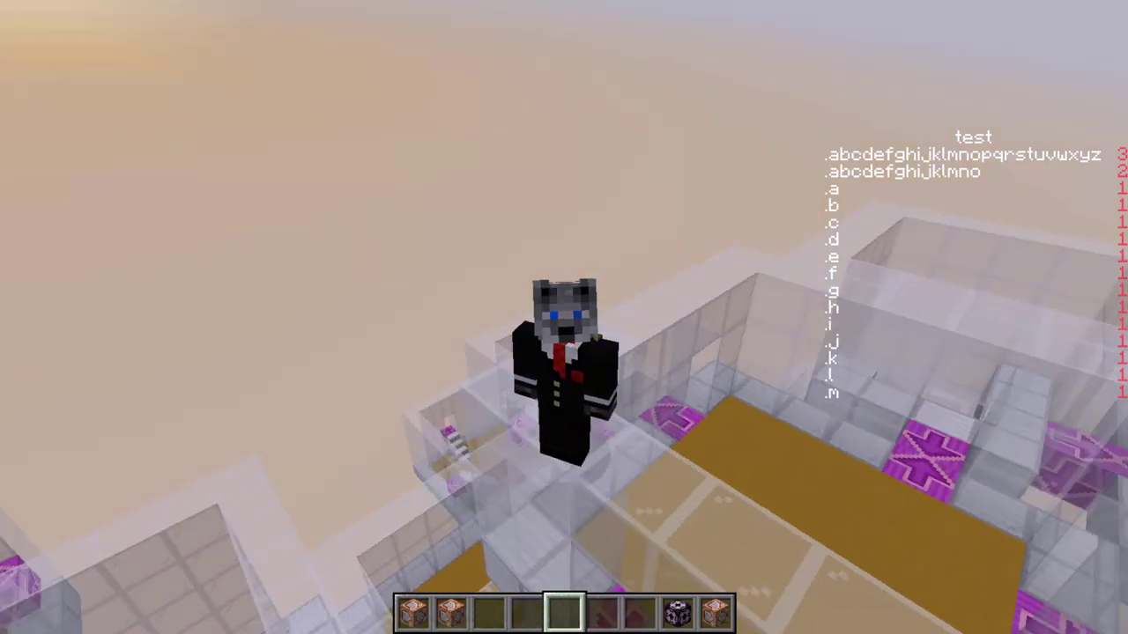
key(w)
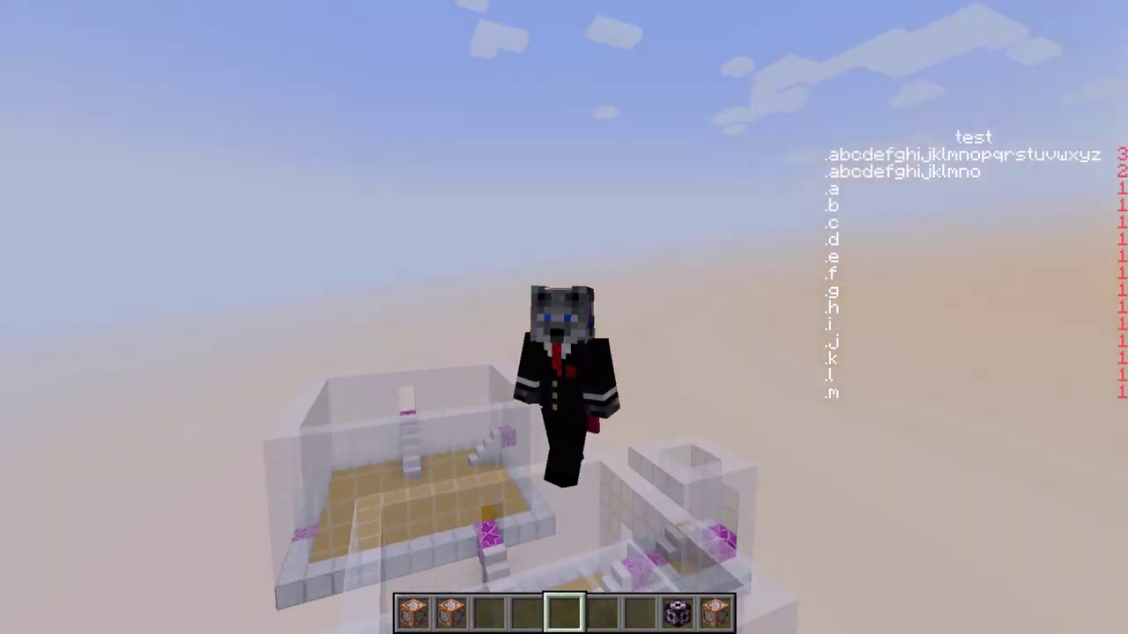
key(s)
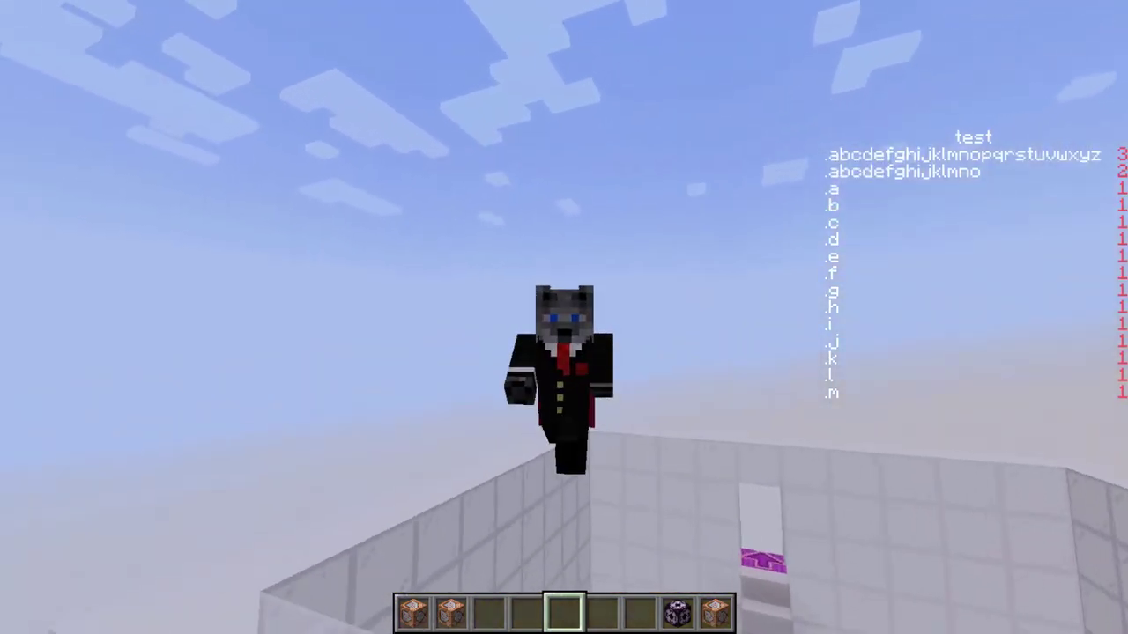
key(w)
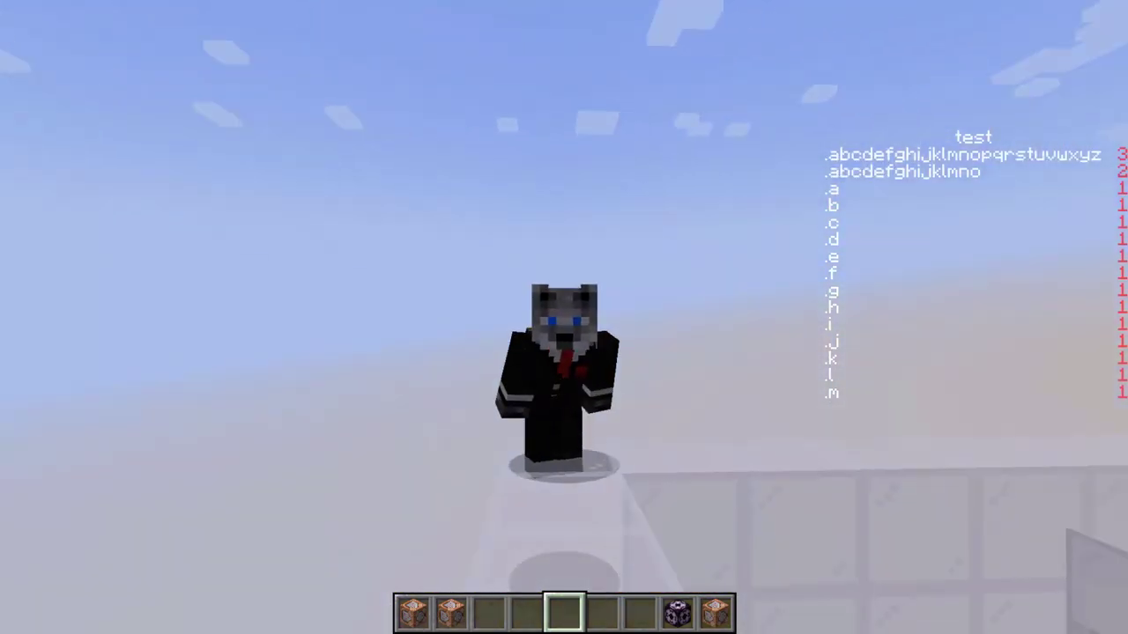
key(w)
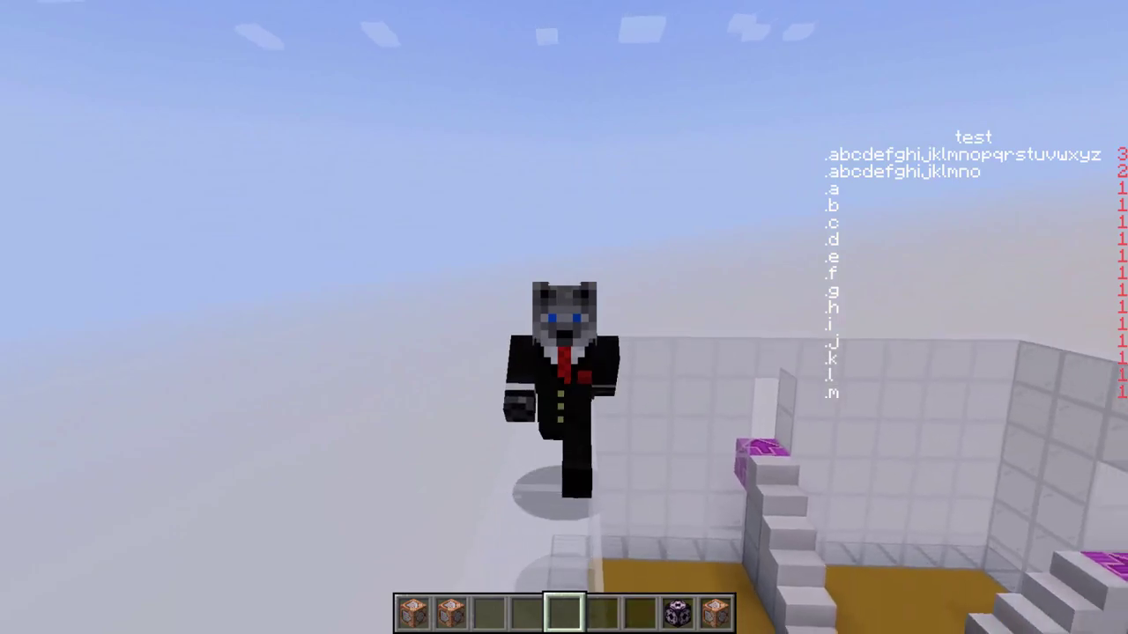
key(F5)
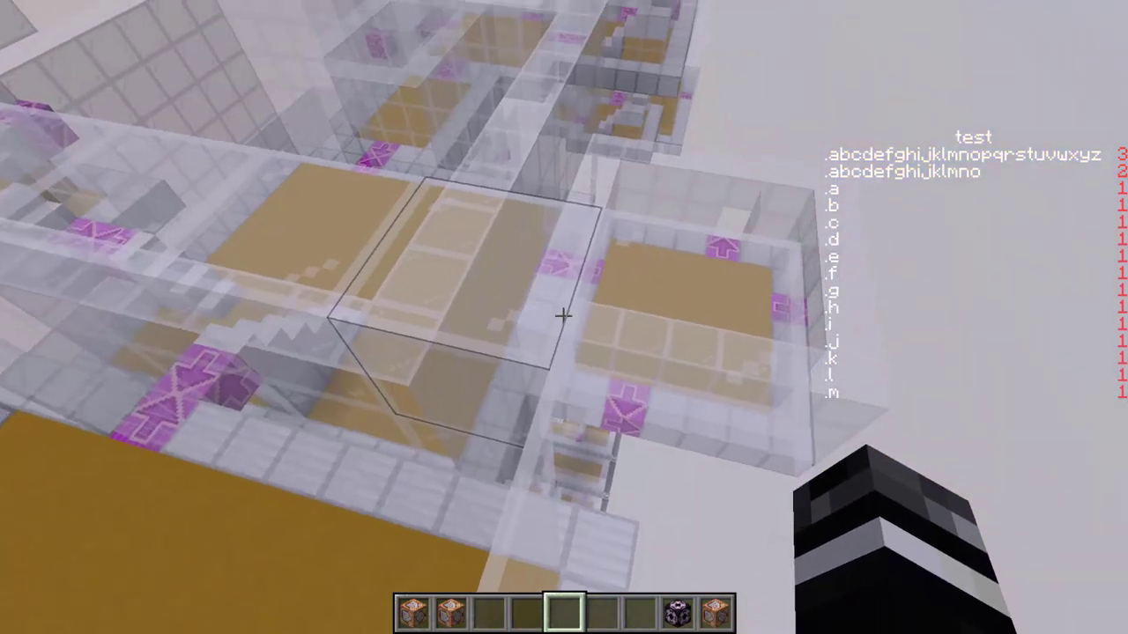
Step: Move along the tops of the glass walls and examine the test scoreboard sidebar against different backgrounds
key(w)
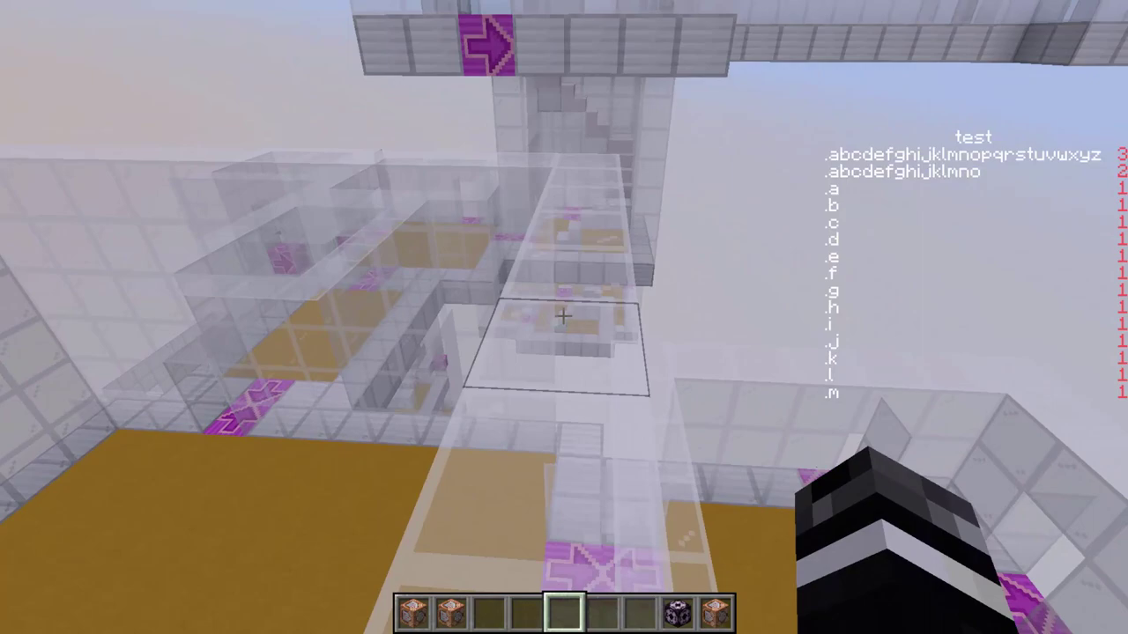
key(space)
key(w)
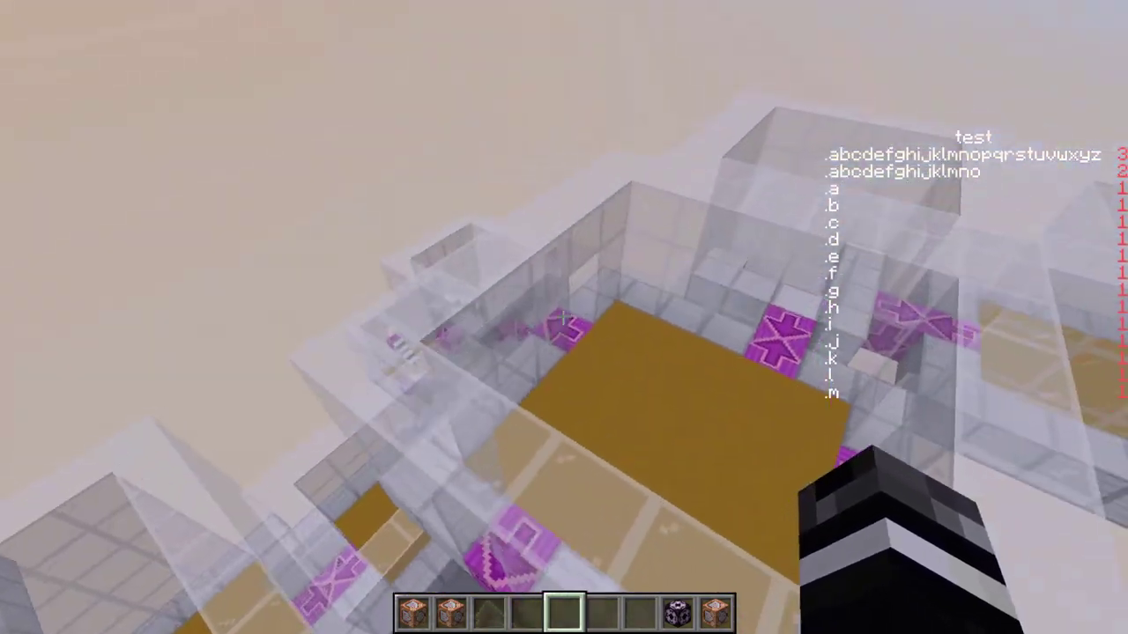
key(w)
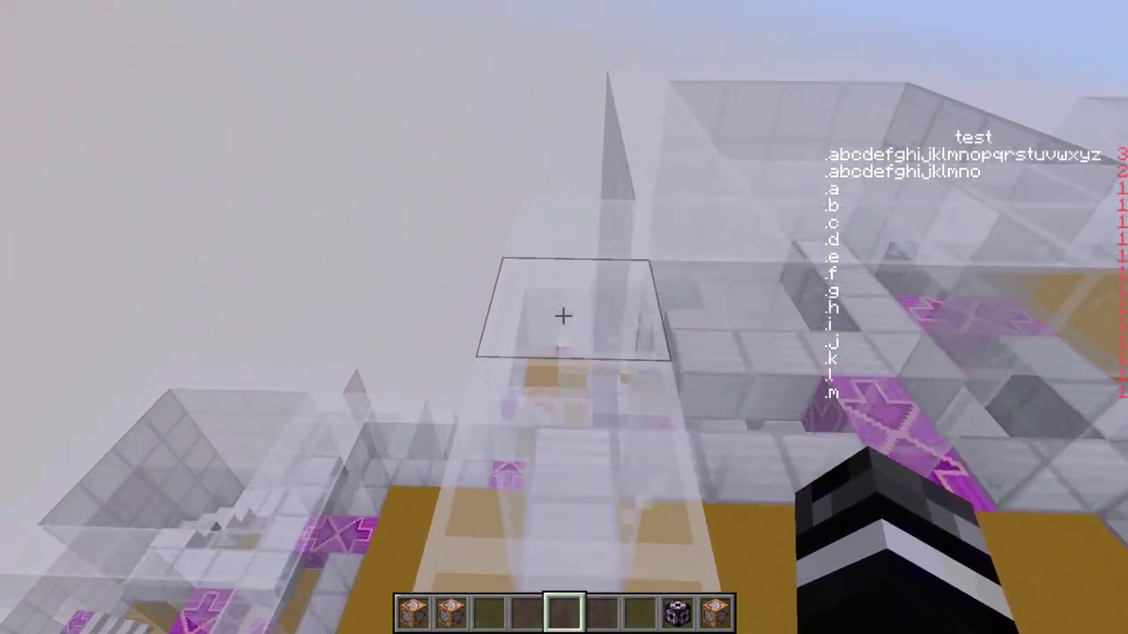
key(w)
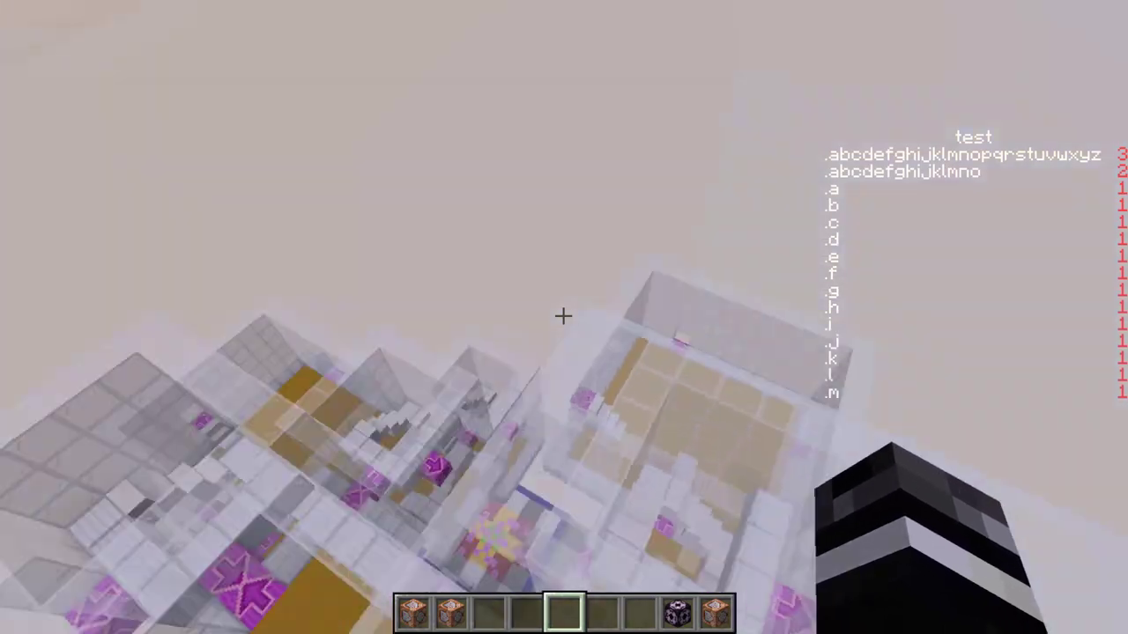
key(w)
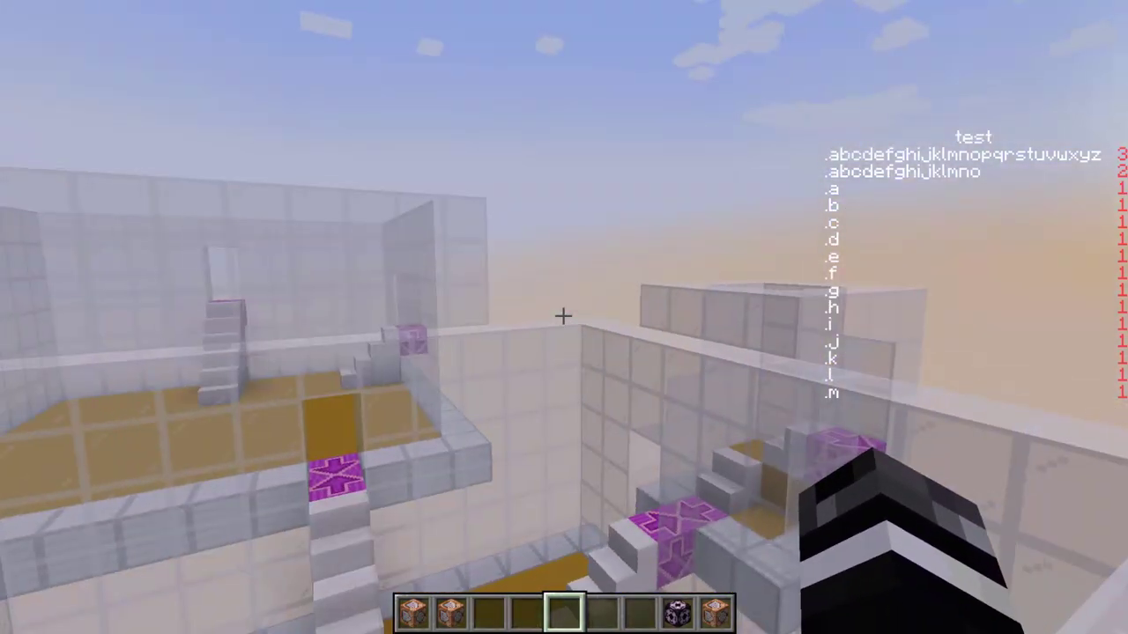
Step: Bring up the chat history repeatedly from different spots and compare it with the test scoreboard sidebar
key(t)
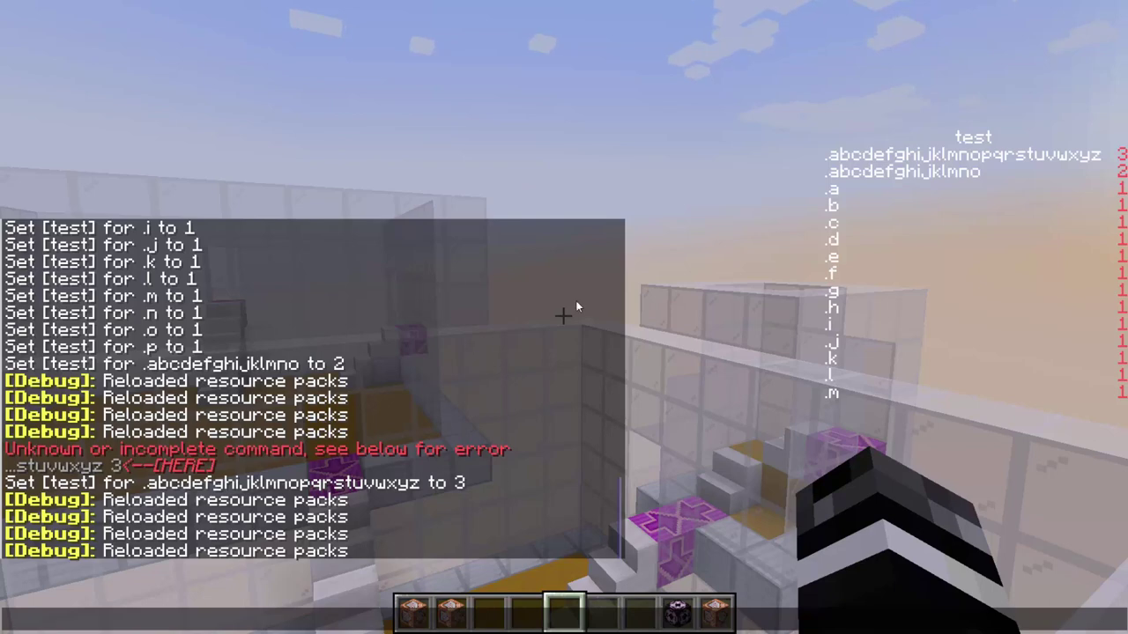
key(Escape)
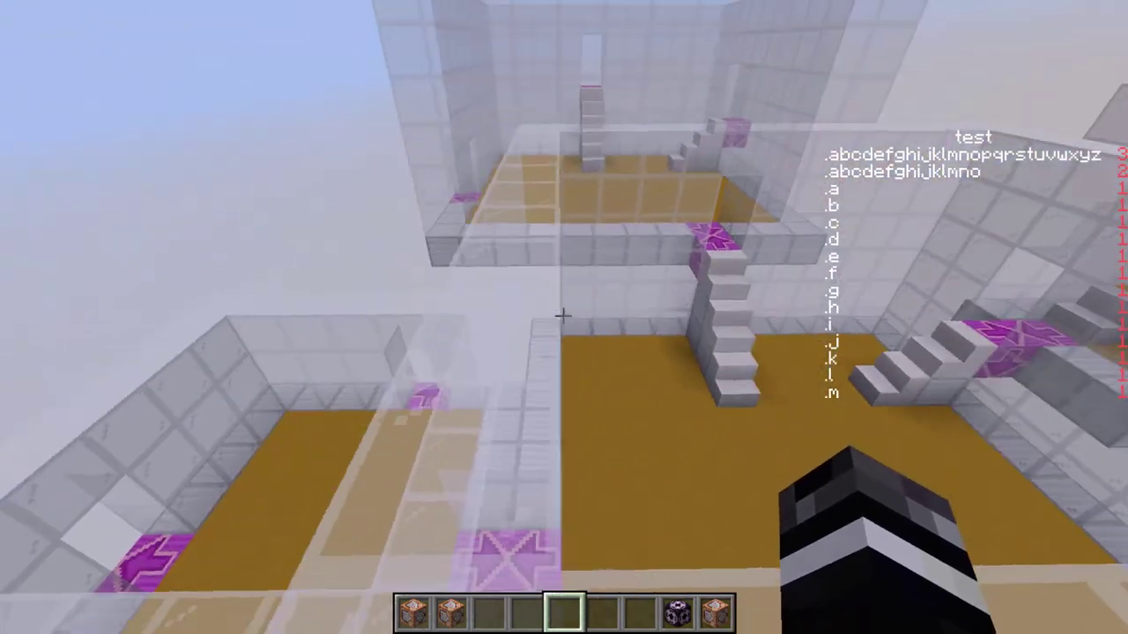
key(w)
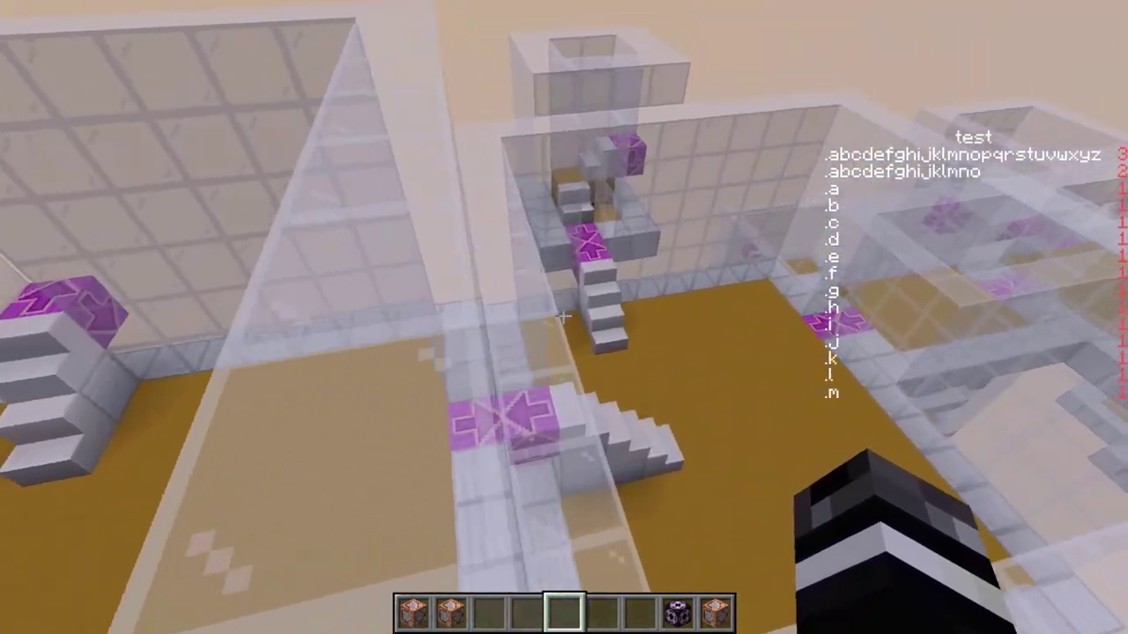
key(t)
key(Escape)
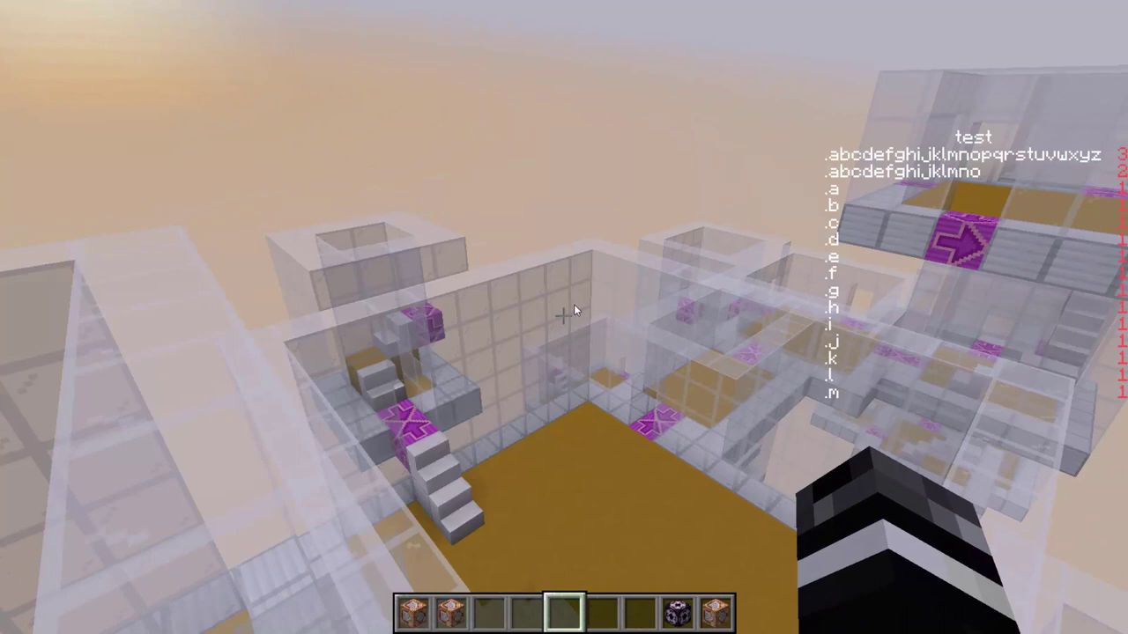
key(t)
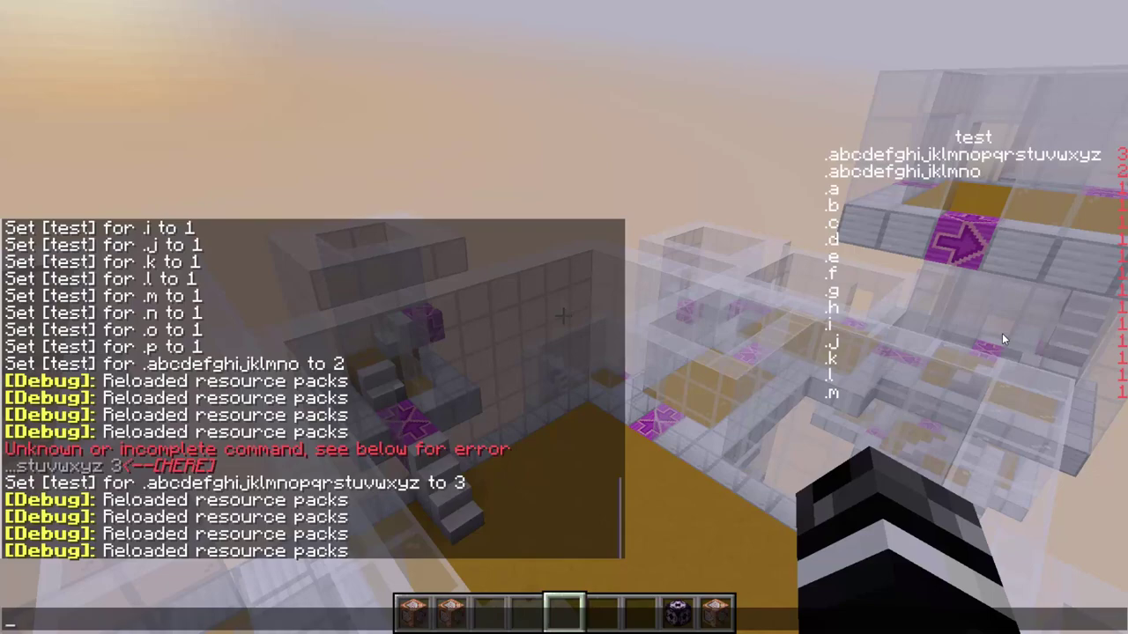
key(Escape)
Step: Set the GUI Scale to Auto in the video settings and return to the game
key(Escape)
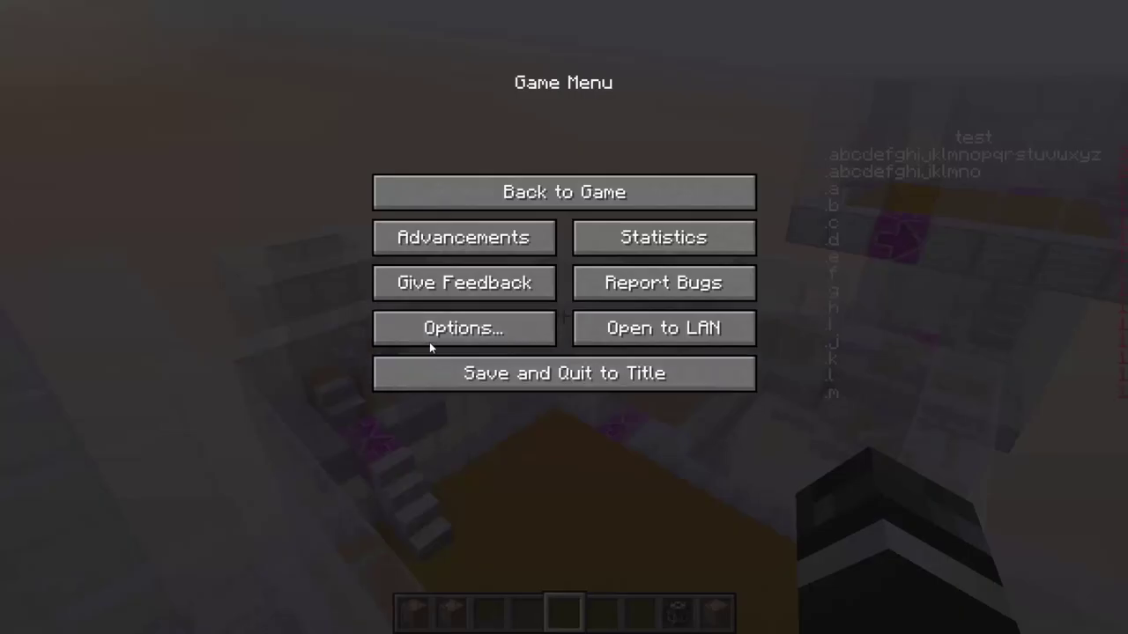
click(429, 340)
click(396, 254)
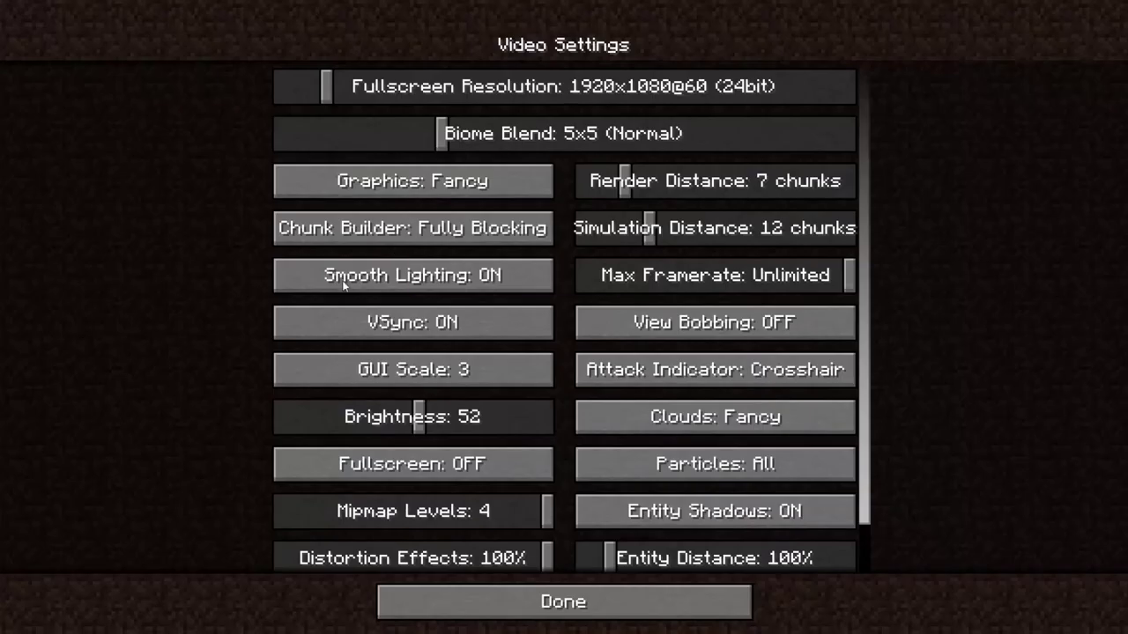
click(455, 383)
click(447, 500)
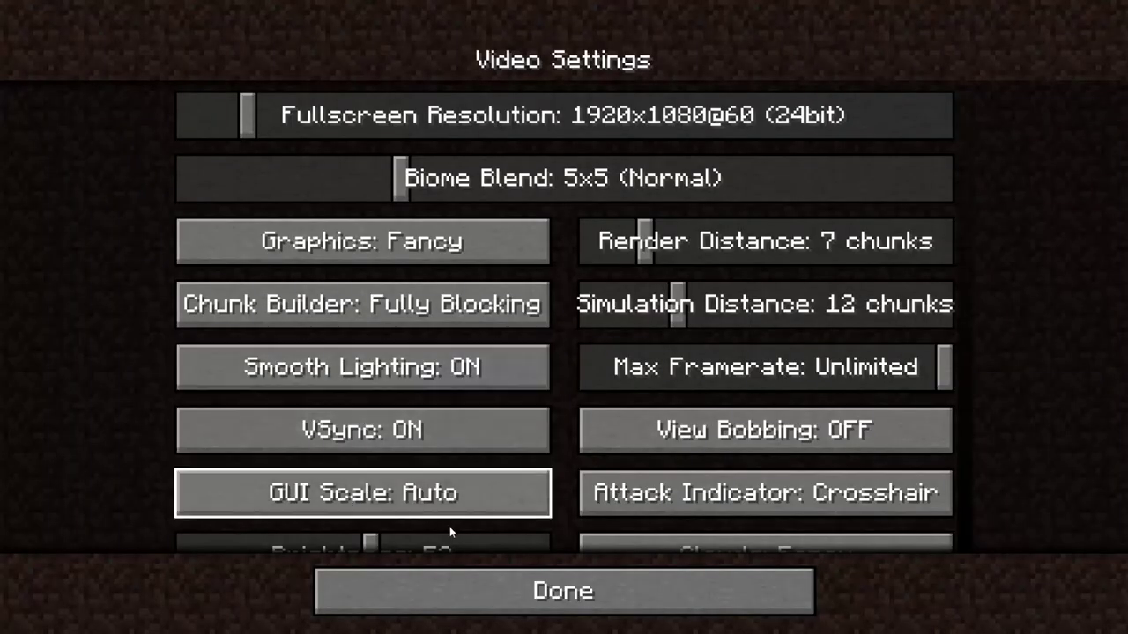
click(490, 581)
click(595, 548)
key(Escape)
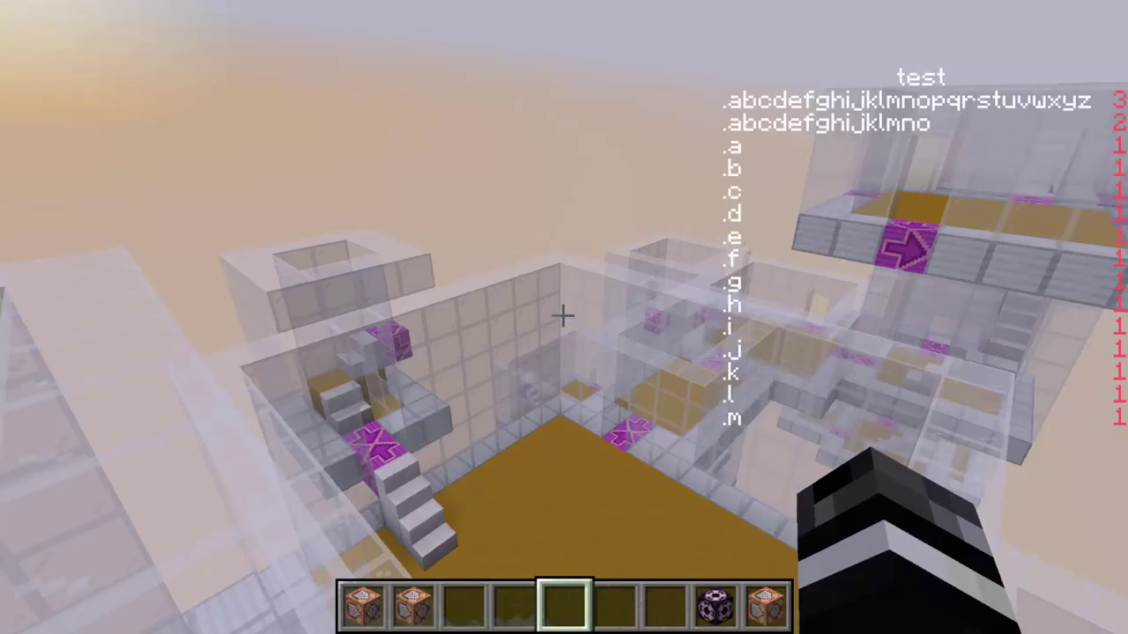
Step: Review the chat history next to the scoreboard sidebar at the Auto GUI scale
key(t)
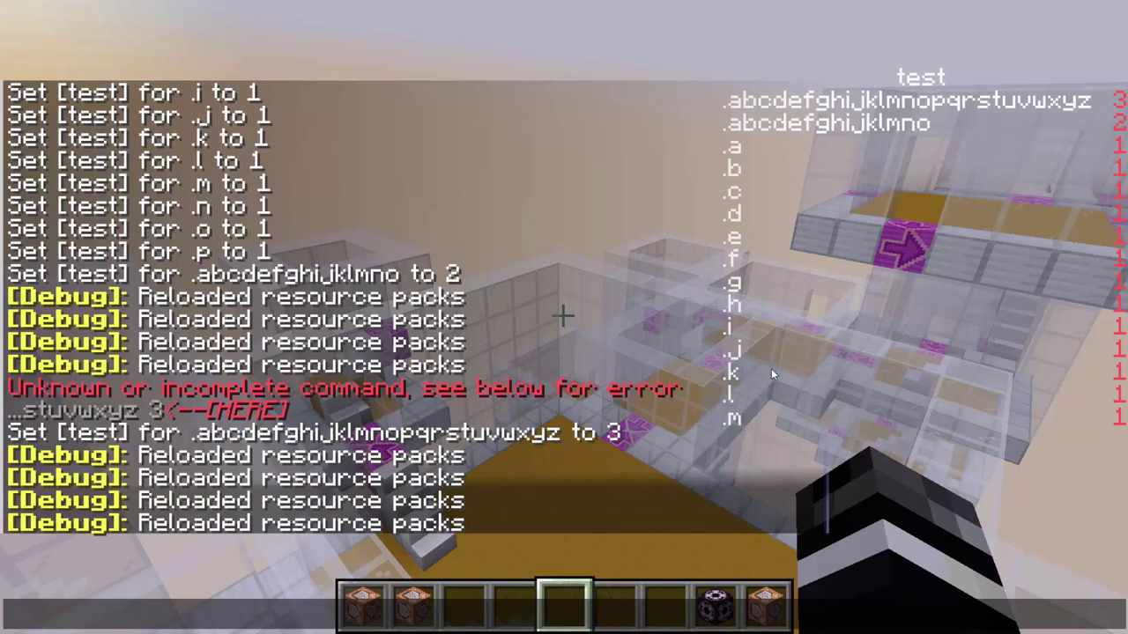
scroll(761, 460, up, 3)
scroll(762, 460, down, 3)
key(Escape)
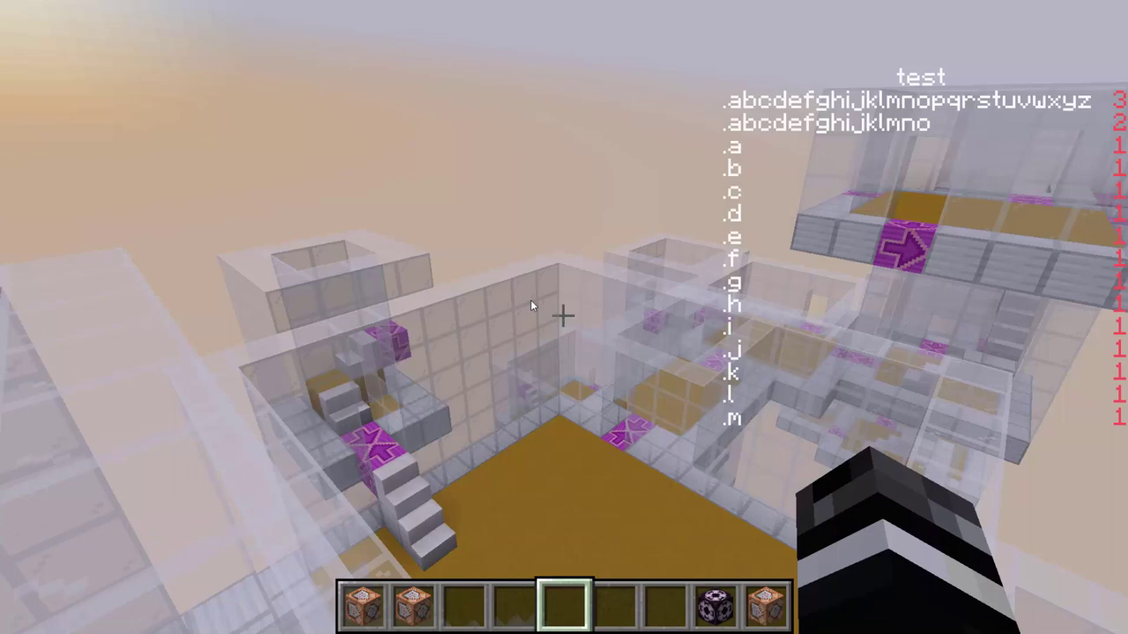
key(t)
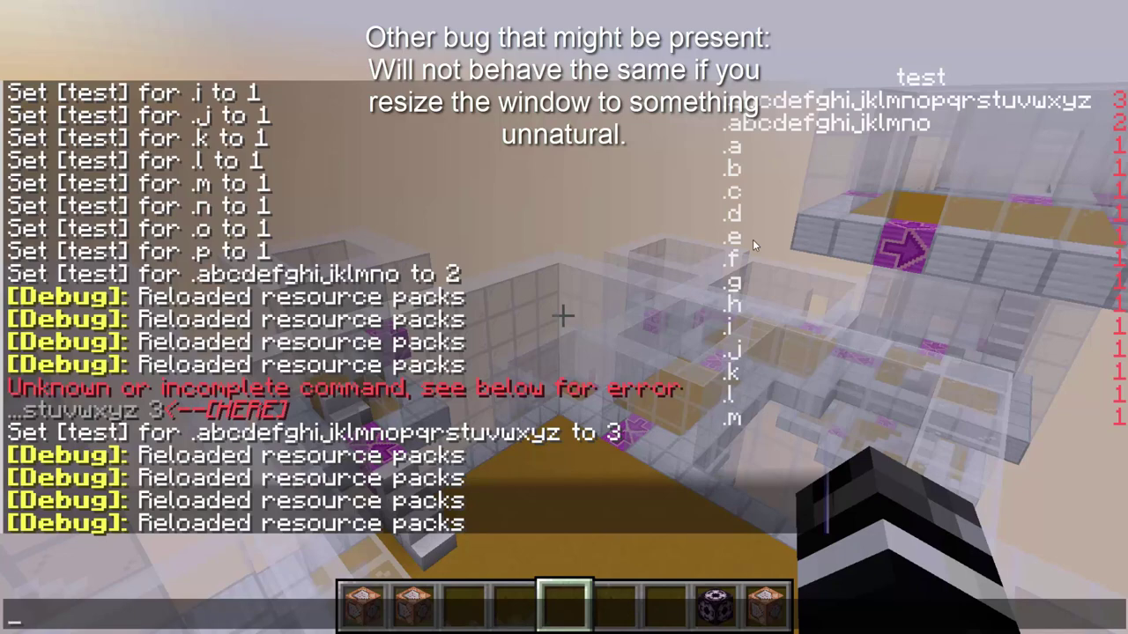
key(Escape)
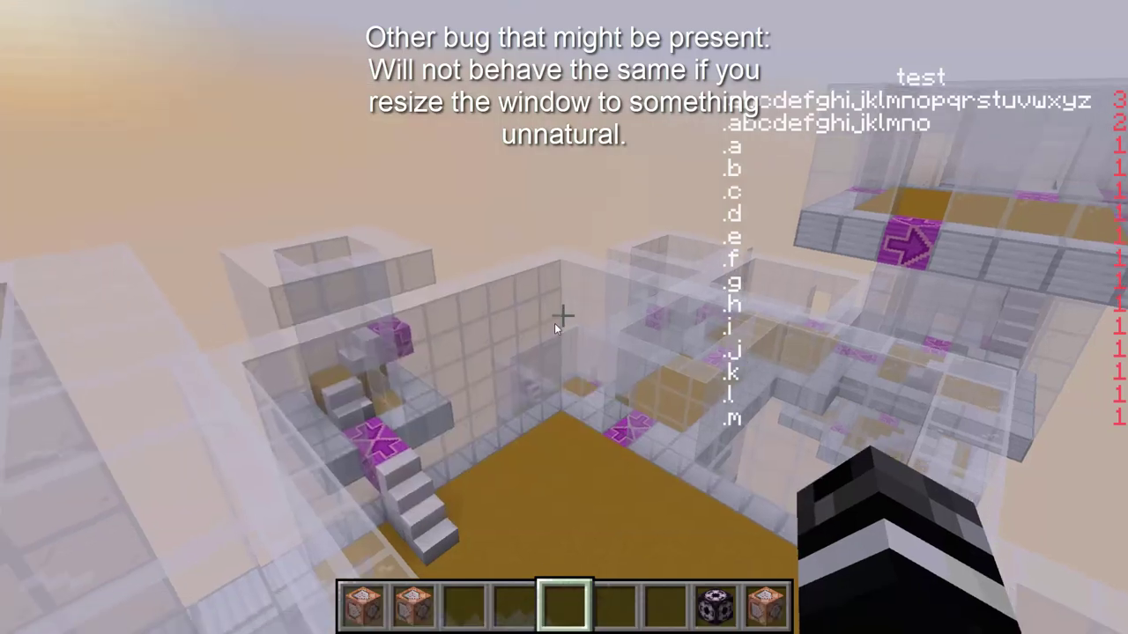
Step: Set the GUI Scale back to 3 in the video settings and return to the game
key(Escape)
click(431, 381)
click(376, 284)
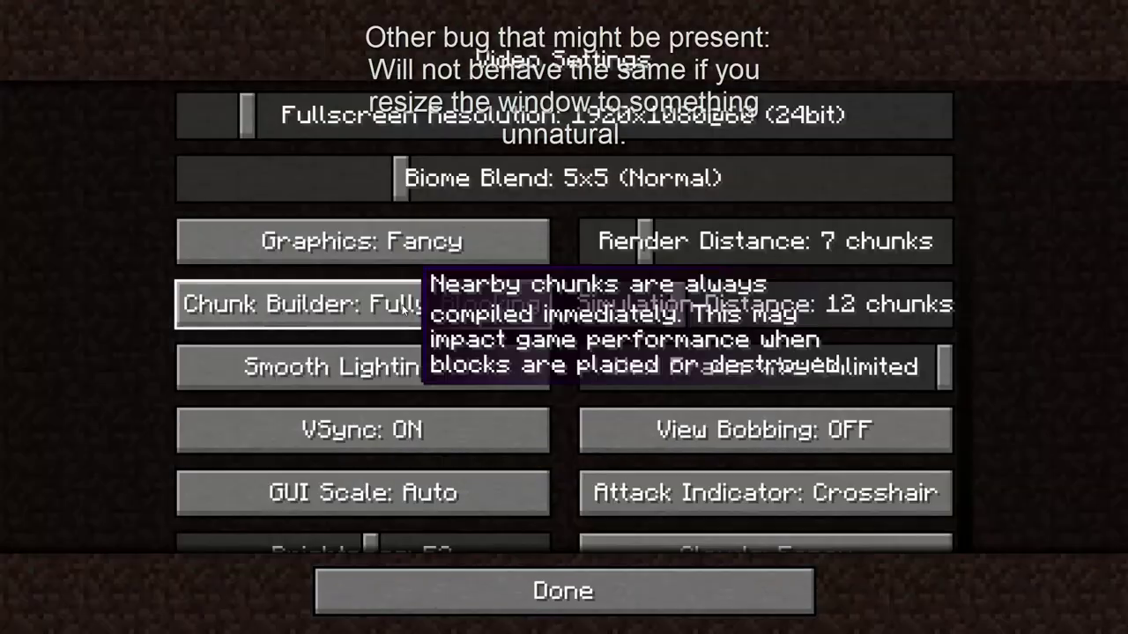
click(458, 506)
click(509, 127)
click(498, 249)
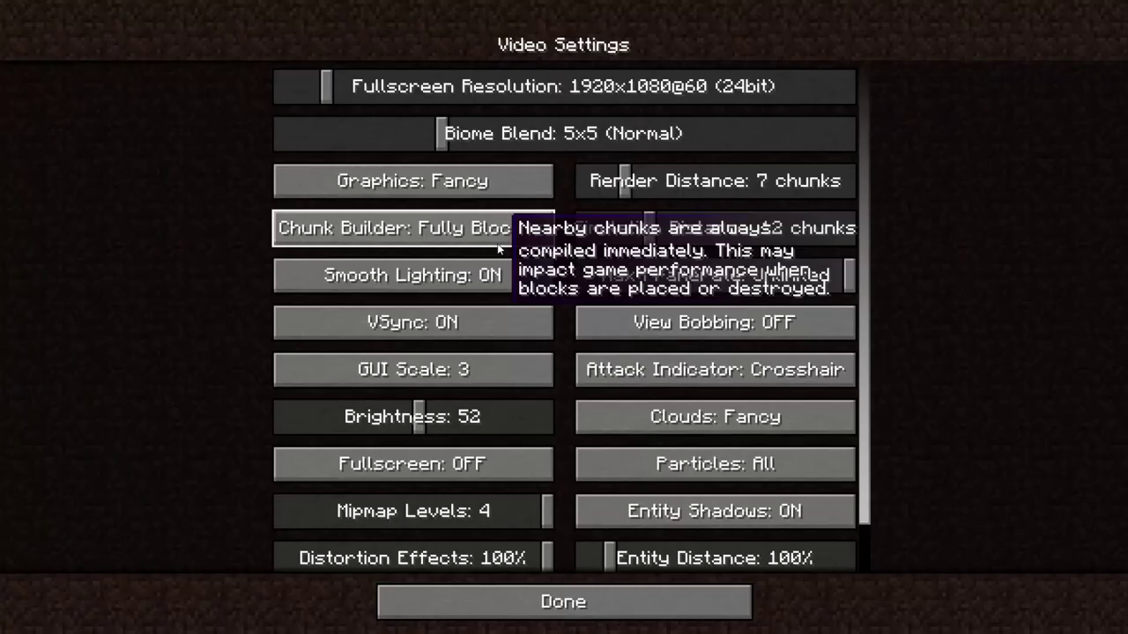
key(Escape)
Step: Move over the glass rooms and check the sidebar at GUI scale 3 with the chat history open
key(w)
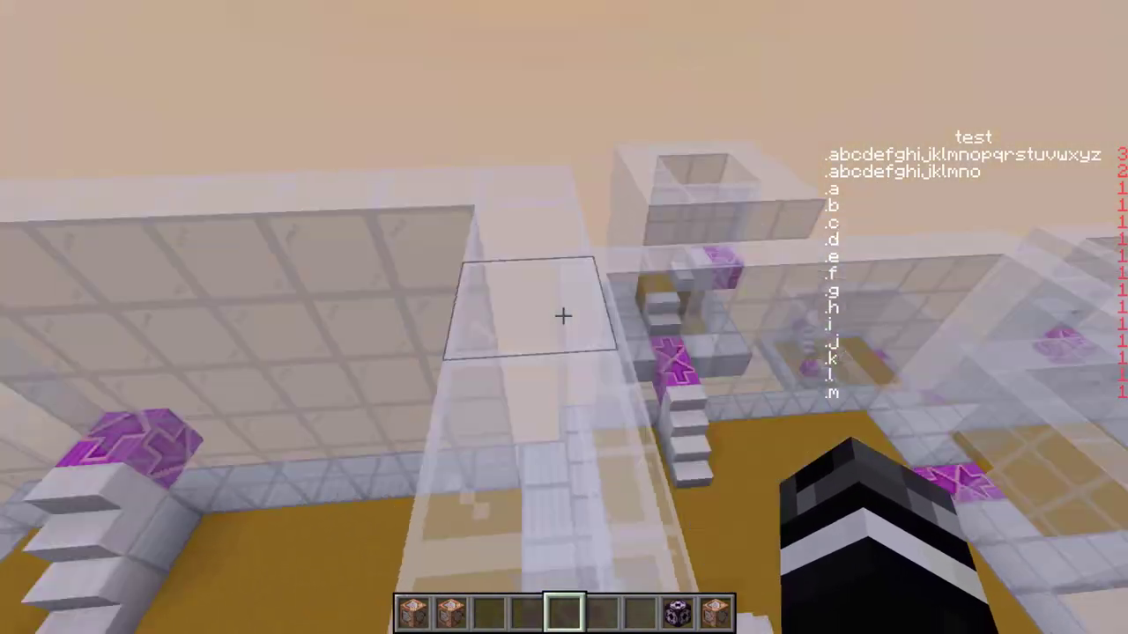
key(w)
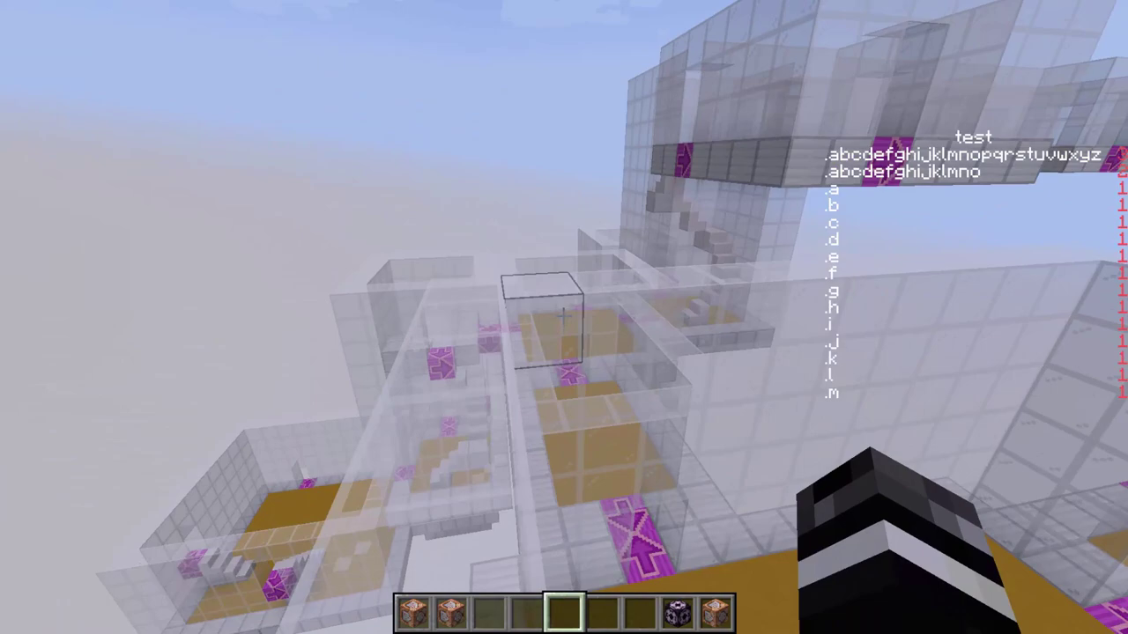
key(space)
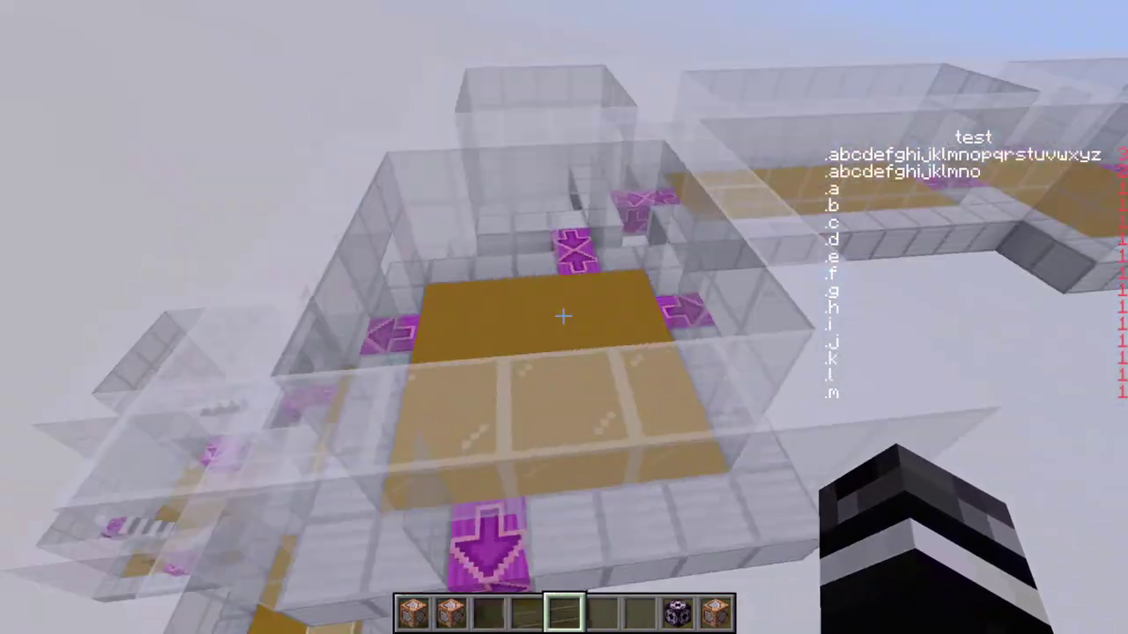
key(t)
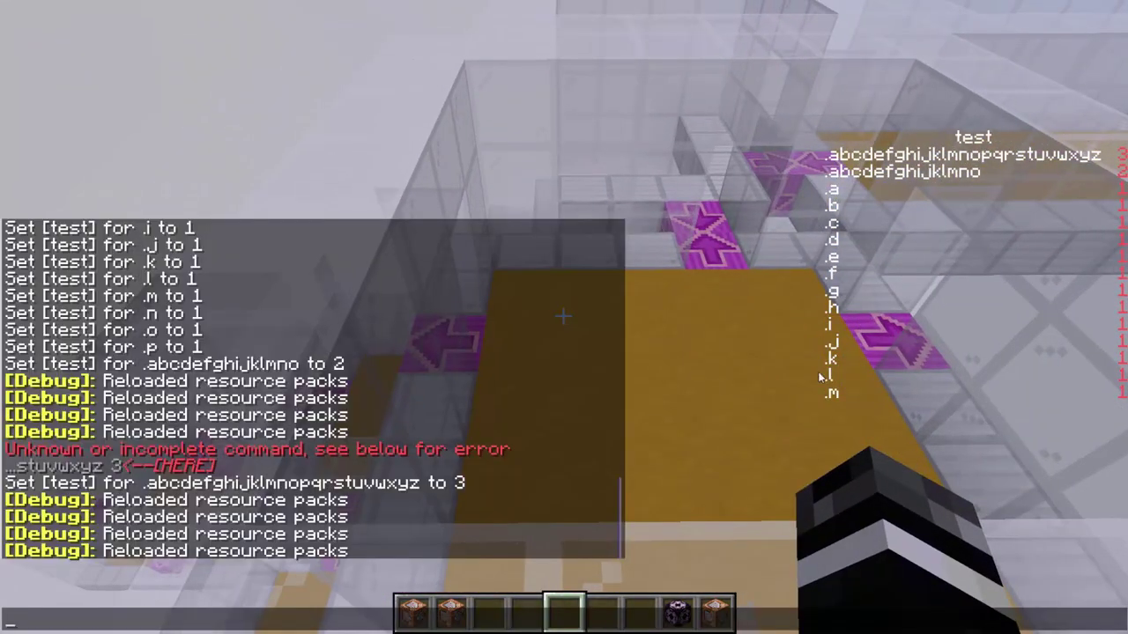
key(Escape)
Step: Open the Options screen to examine how the sidebar appears behind it, and return to the game
key(Escape)
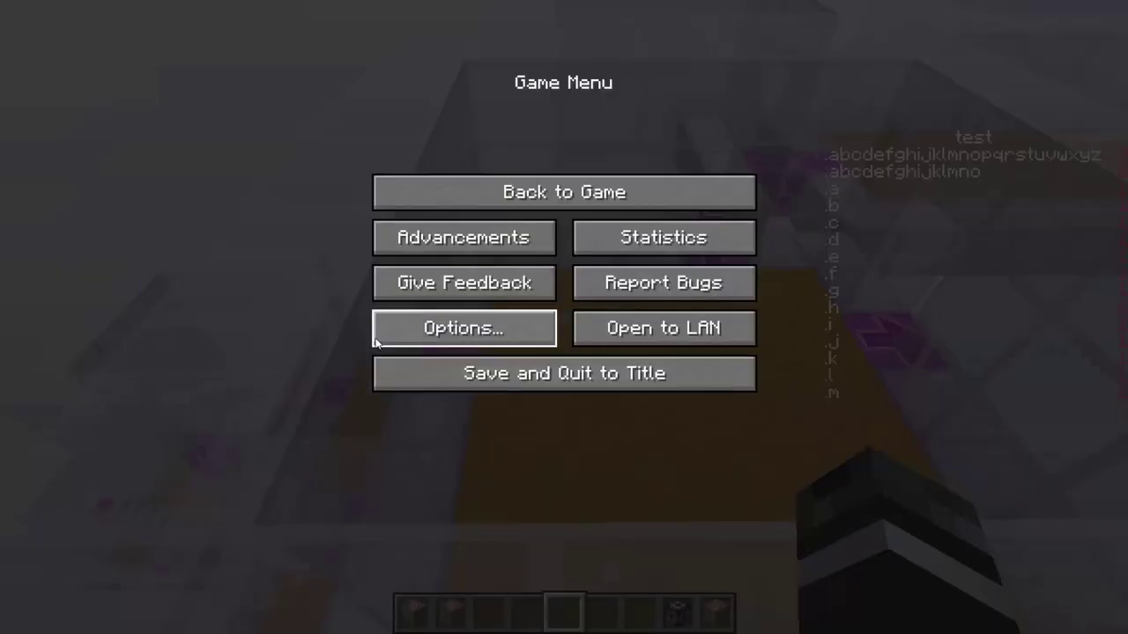
click(381, 339)
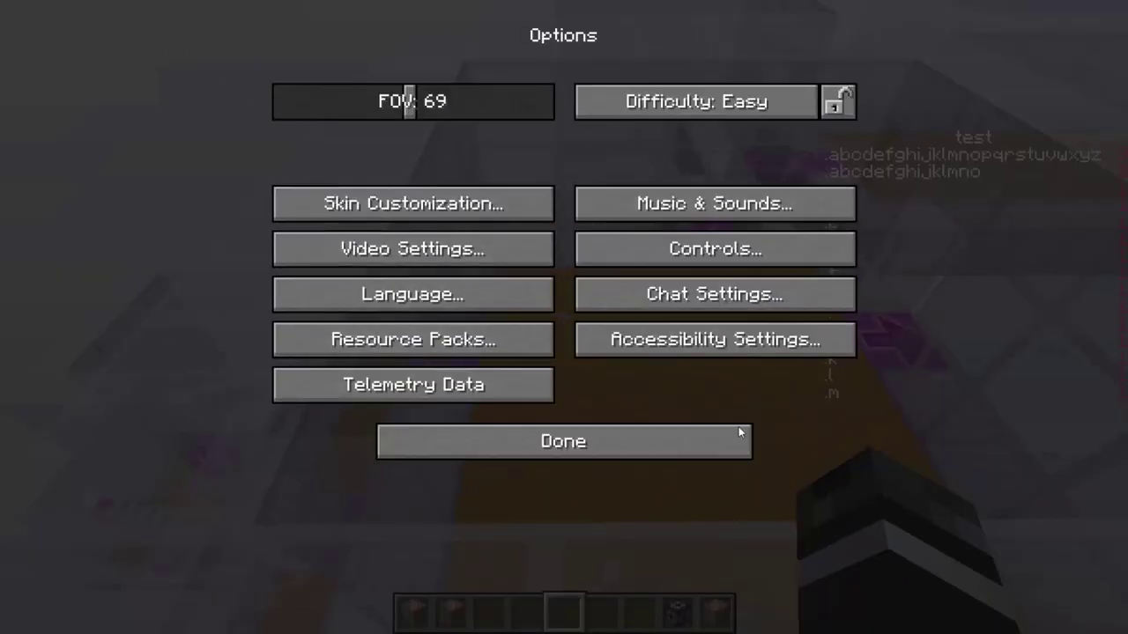
key(Escape)
key(Escape)
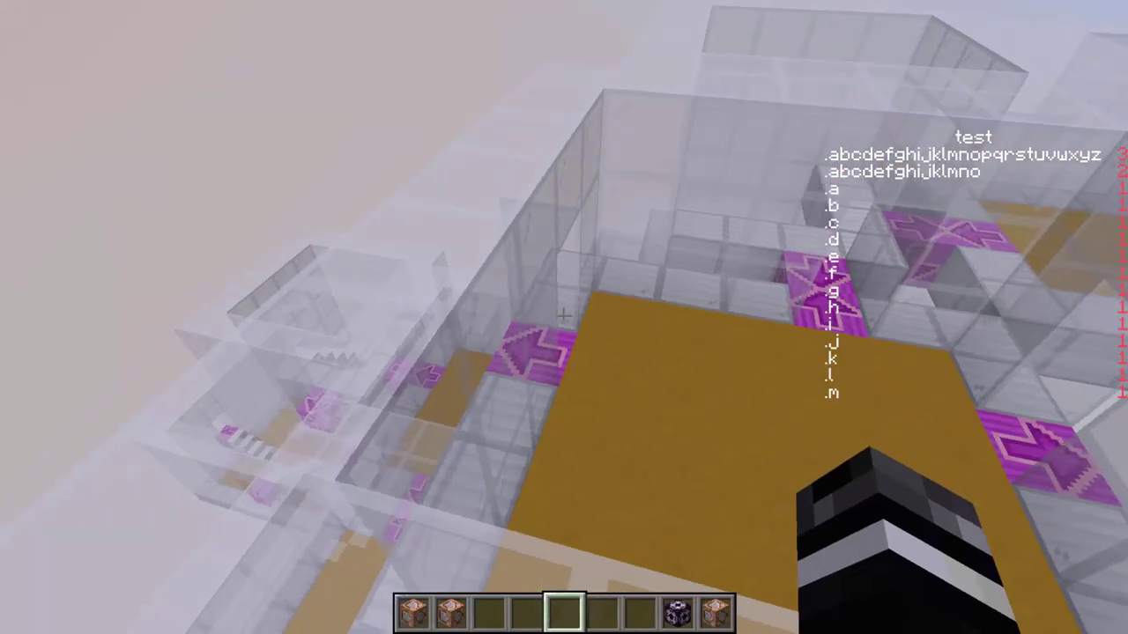
Step: Capture two game screenshots, reload the resource packs, and continue along the glass wall
key(F2)
key(F2)
key(t)
key(Escape)
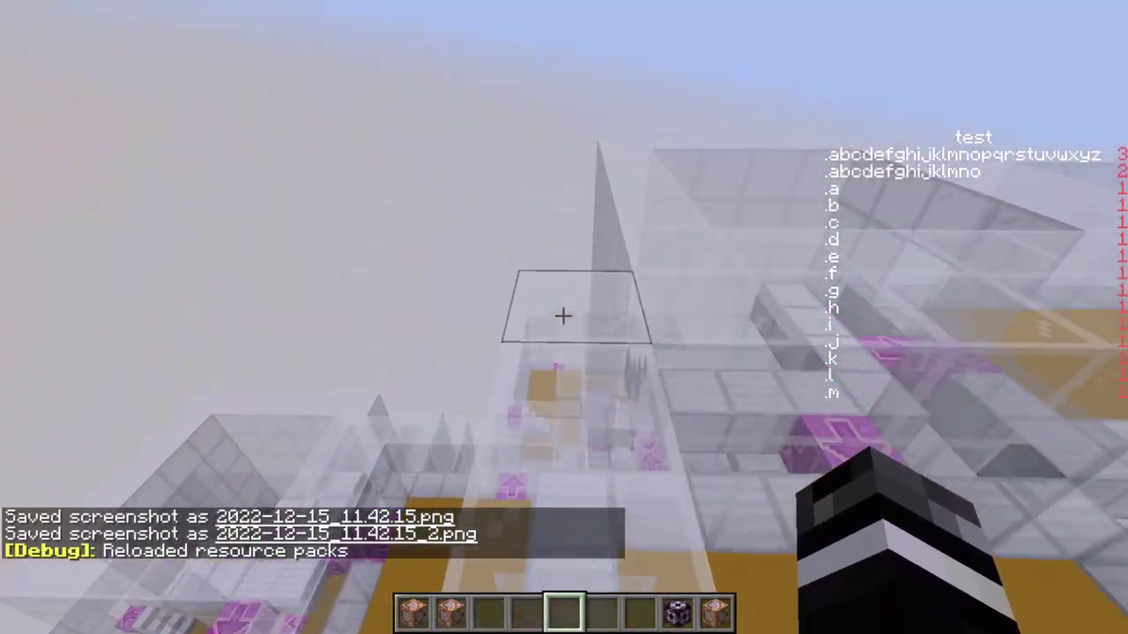
key(w)
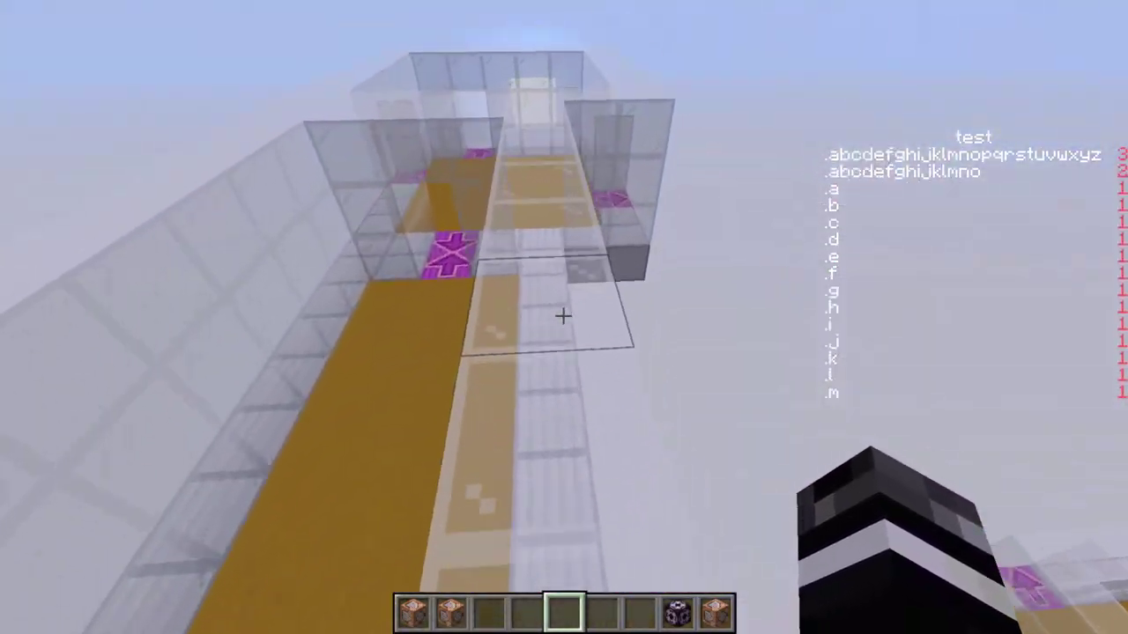
Step: Switch to File Explorer and open position_color.vsh from the RemoveBG pack's assets/minecraft/shaders/core folder
key(t)
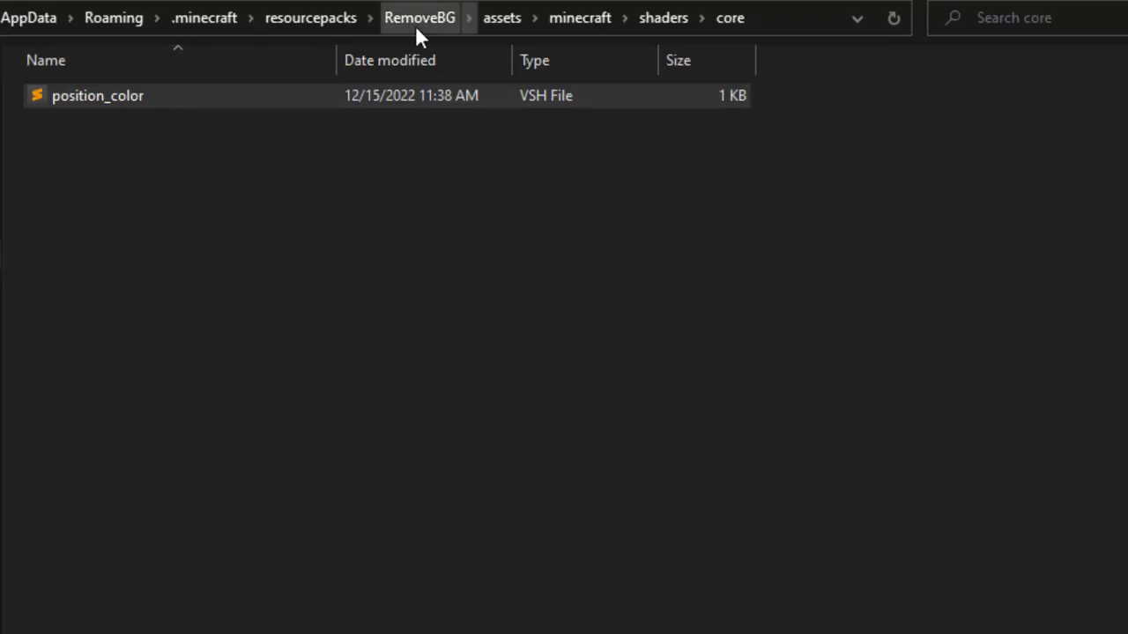
click(557, 20)
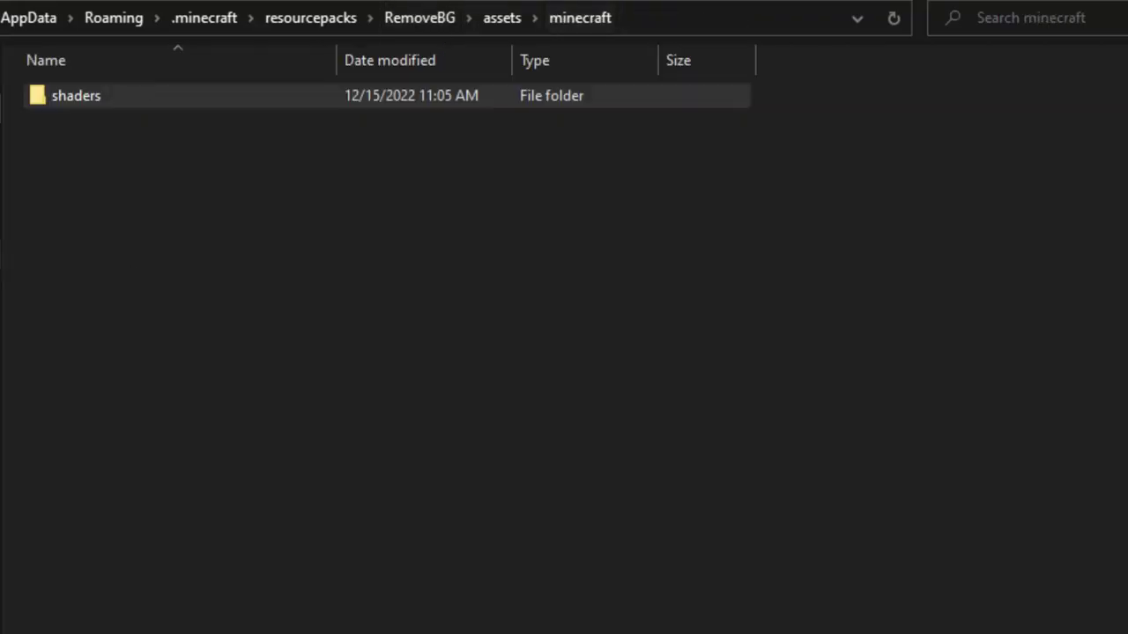
double_click(48, 107)
double_click(58, 111)
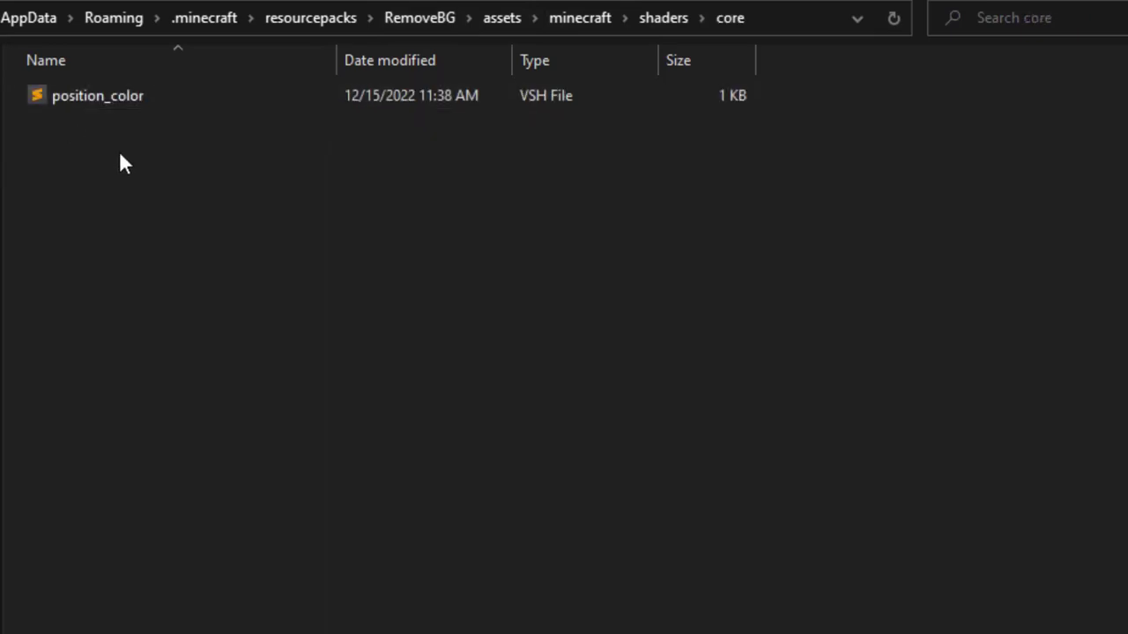
double_click(134, 97)
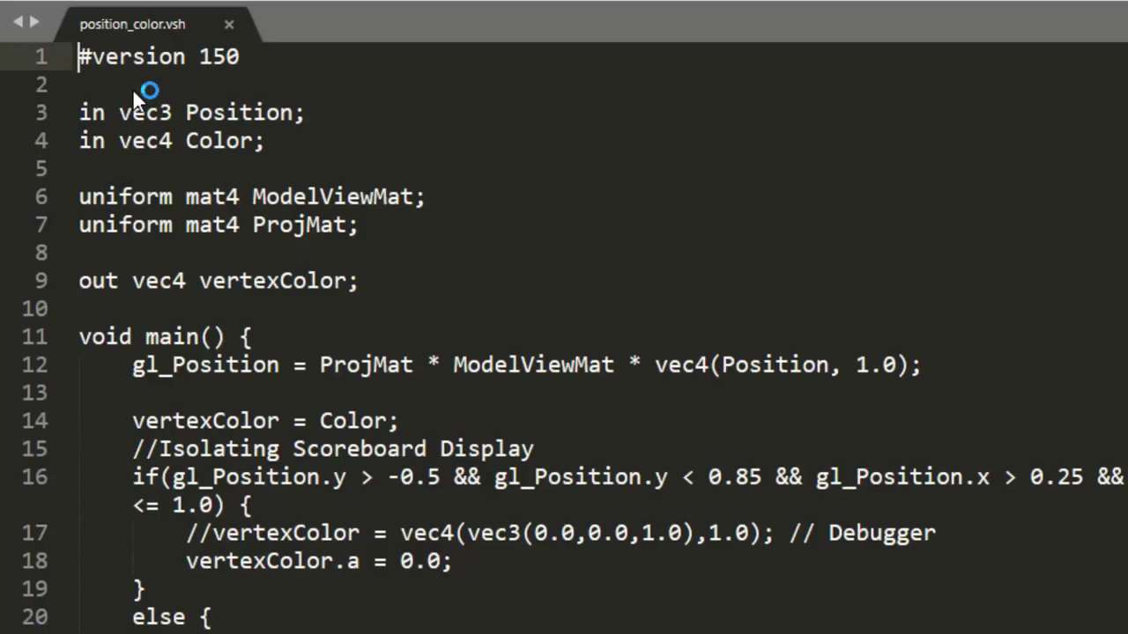
Step: Add the line "vertexColor = vec4(1.0,0.0,0.0,0.0);" directly below "vertexColor = Color;" in the shader's main function
click(214, 280)
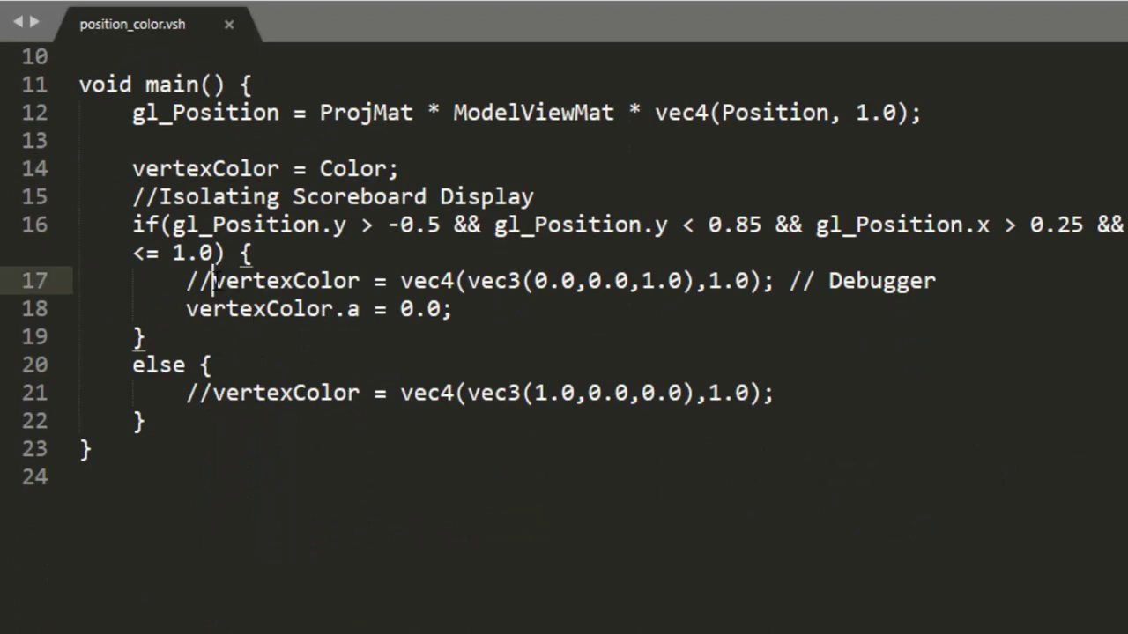
click(391, 167)
click(423, 163)
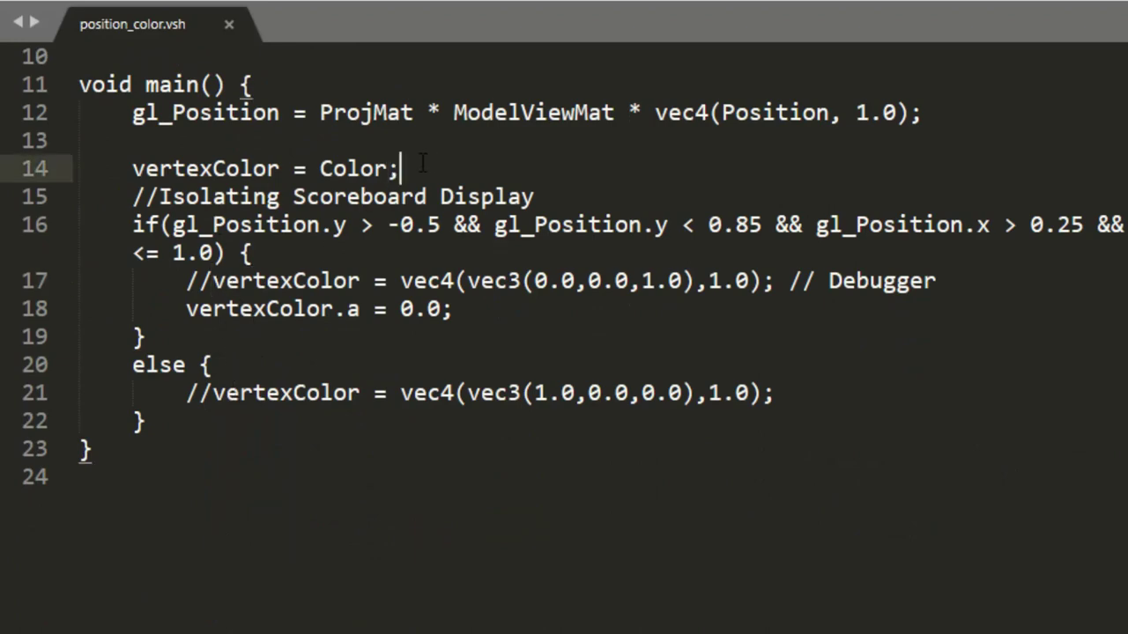
key(Return)
text(vertexC)
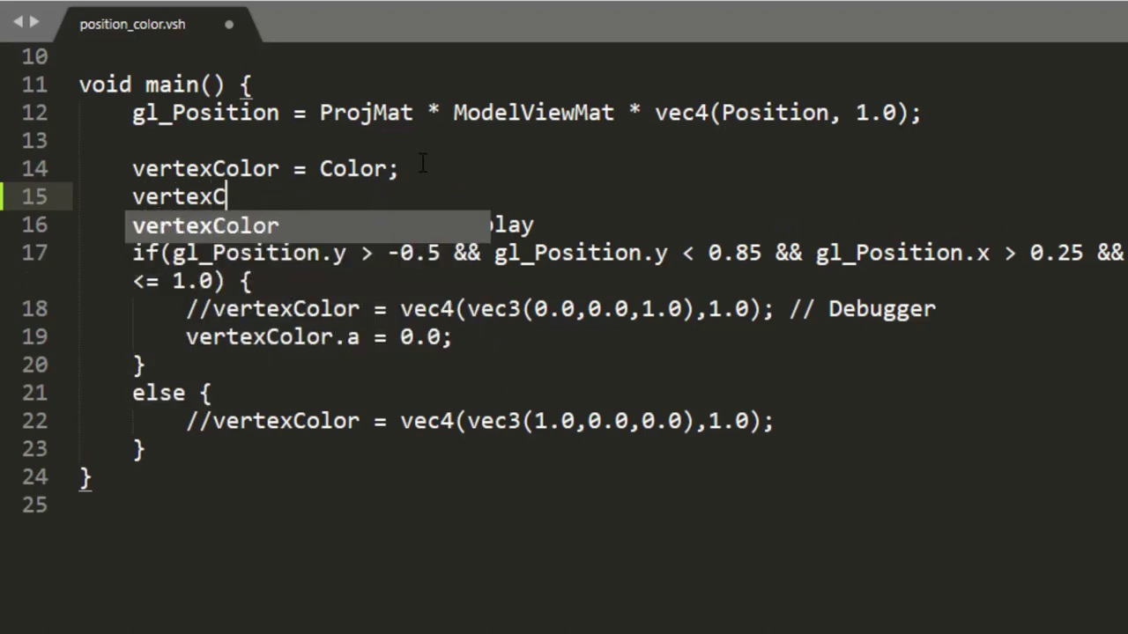
text(olor = )
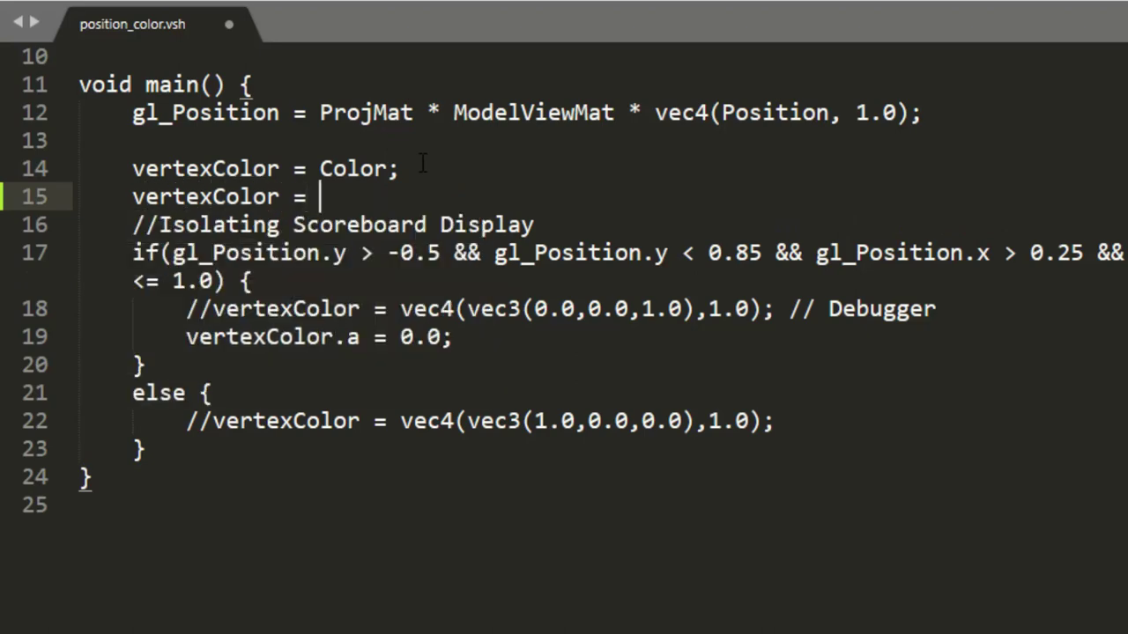
text(vec4(1.0,0.0)
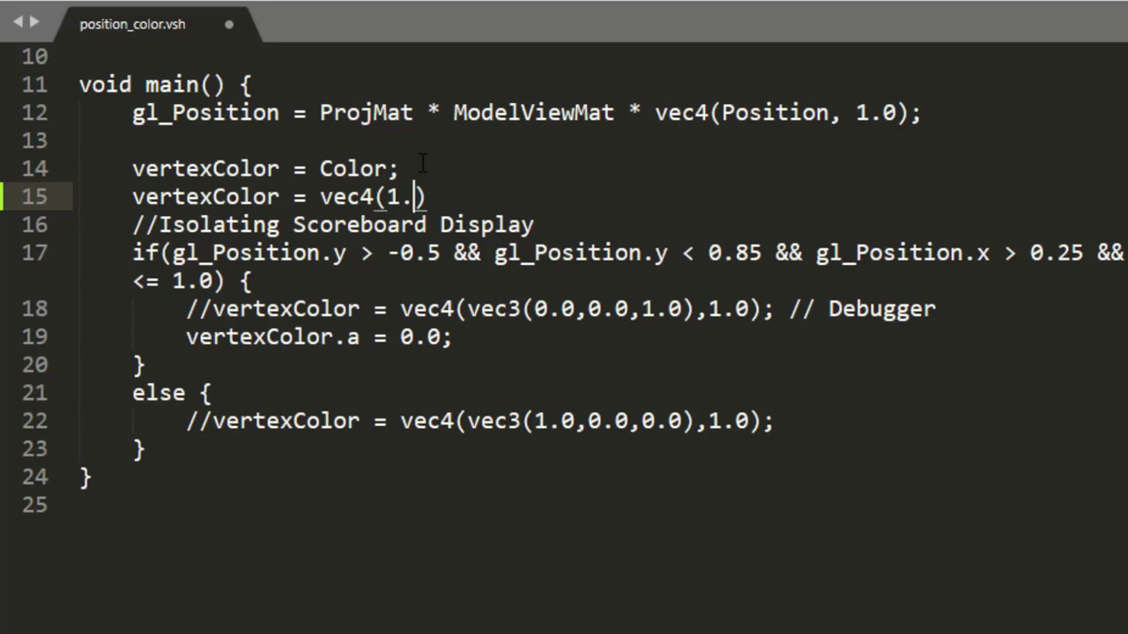
text(,0.0,0.0)
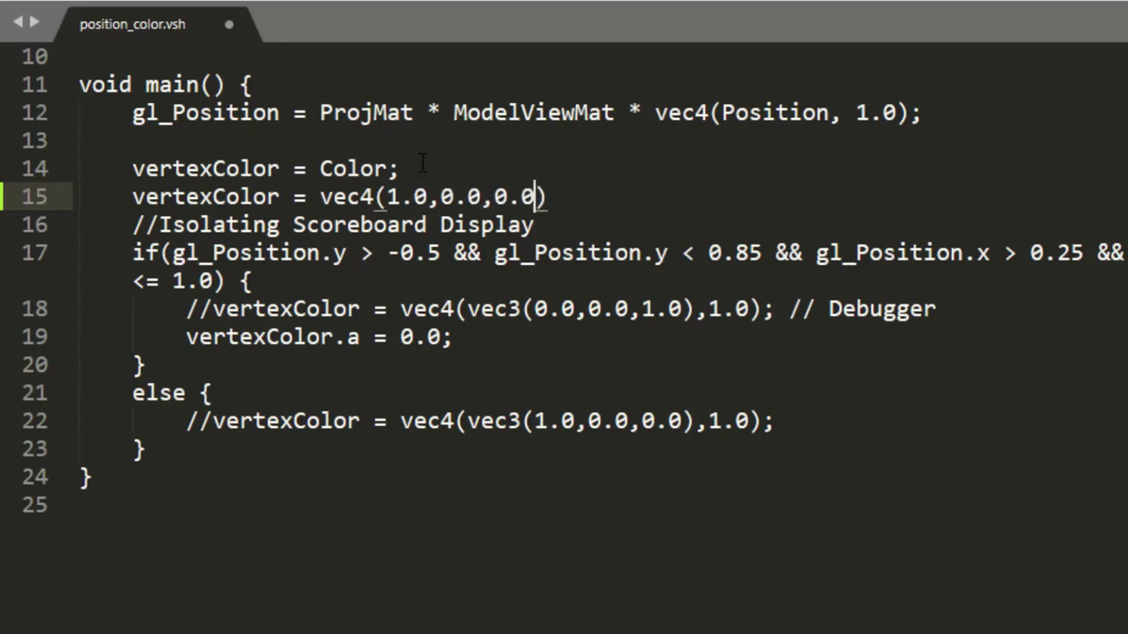
text();)
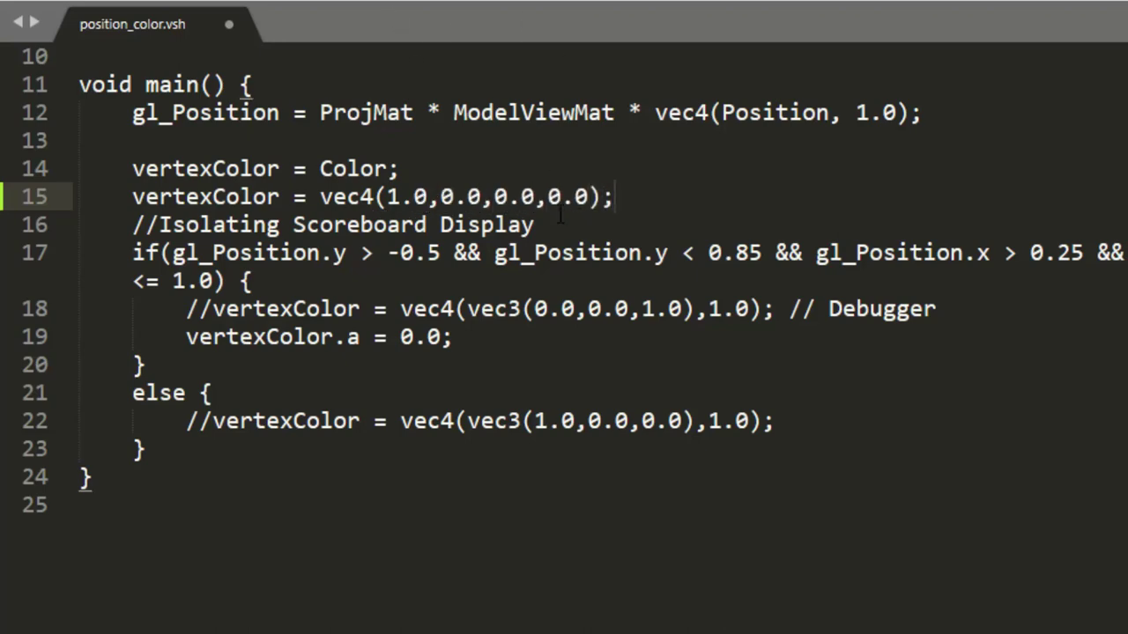
Step: Move the added vec4 colour line below the closing brace of the else block and save the shader
drag(621, 195, 1, 181)
key(ctrl+x)
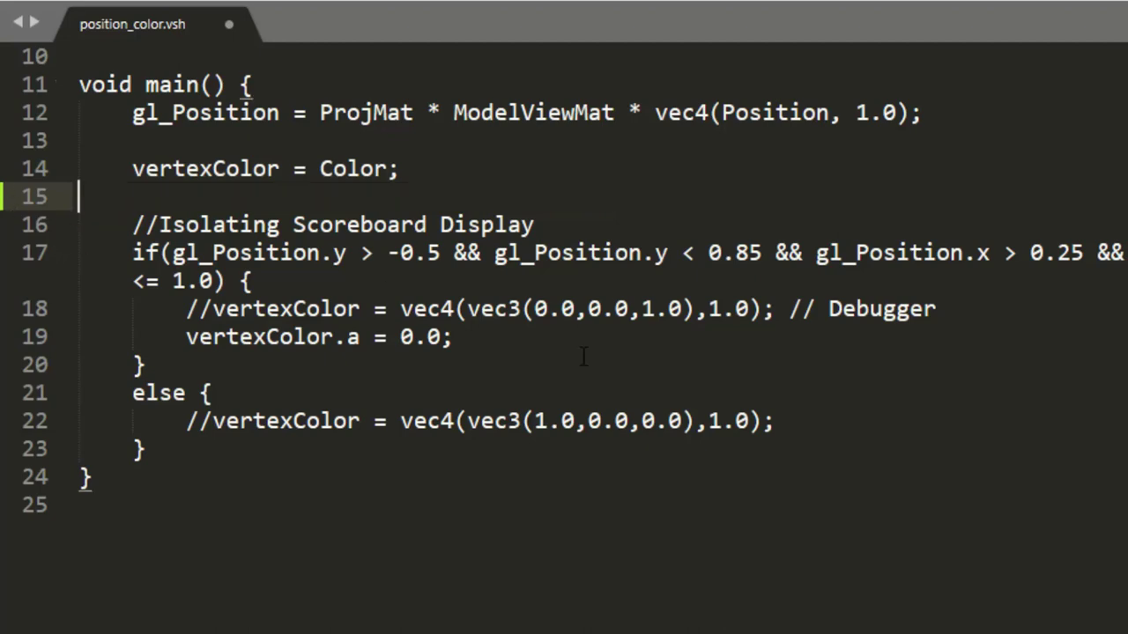
key(BackSpace)
click(244, 421)
key(Return)
key(ctrl+v)
key(ctrl+s)
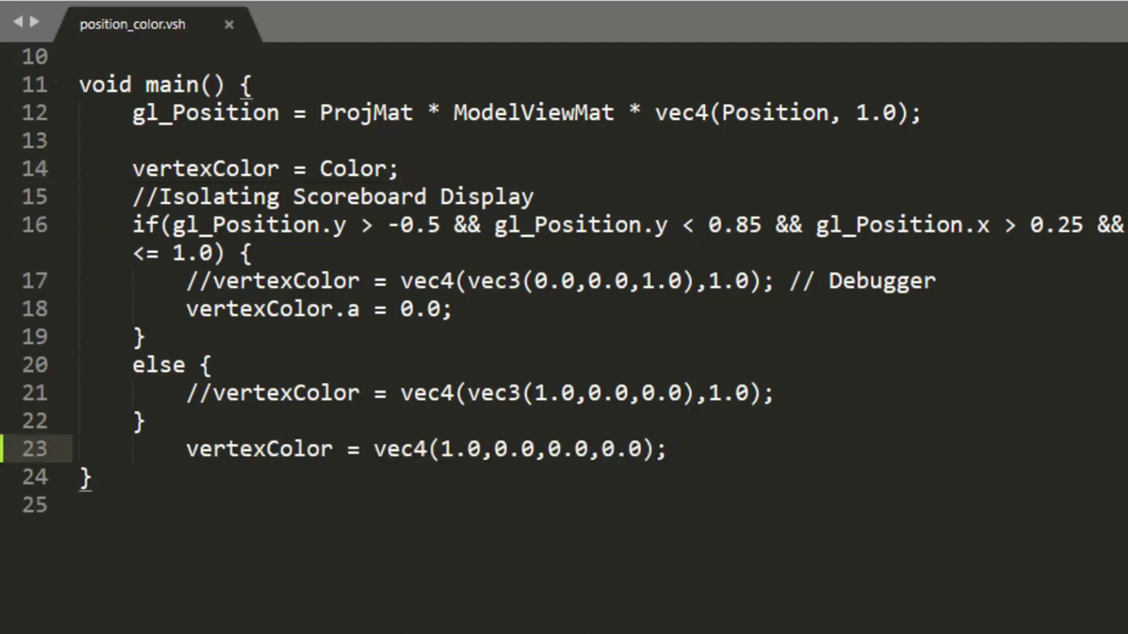
Step: Switch to Minecraft, reload the resource packs and pause the game
key(alt+Tab)
key(F3+t)
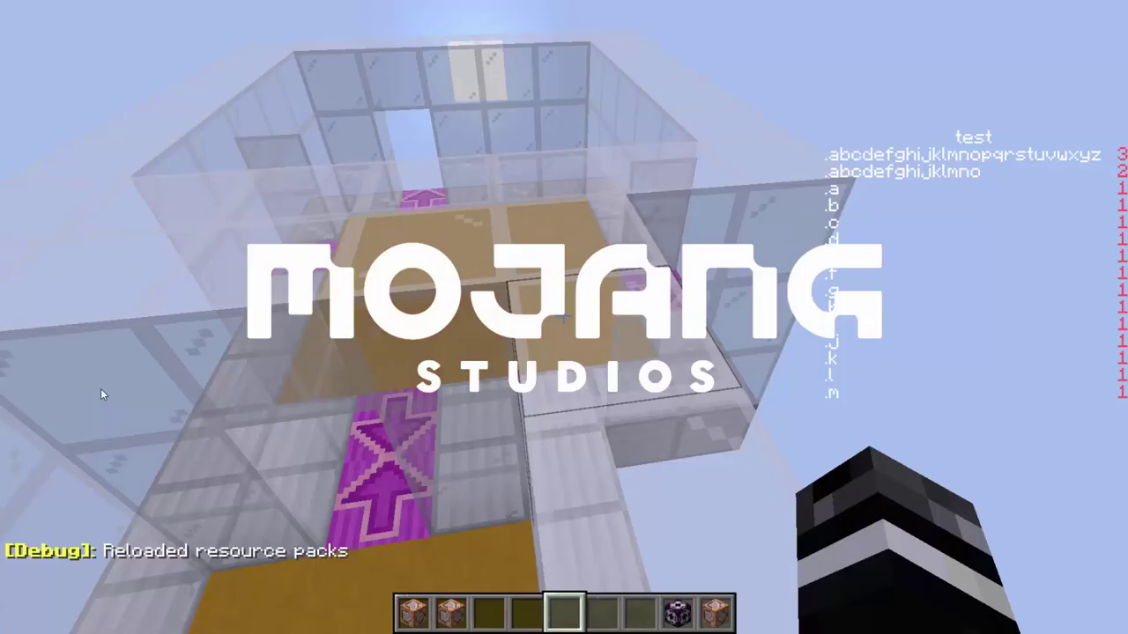
key(Escape)
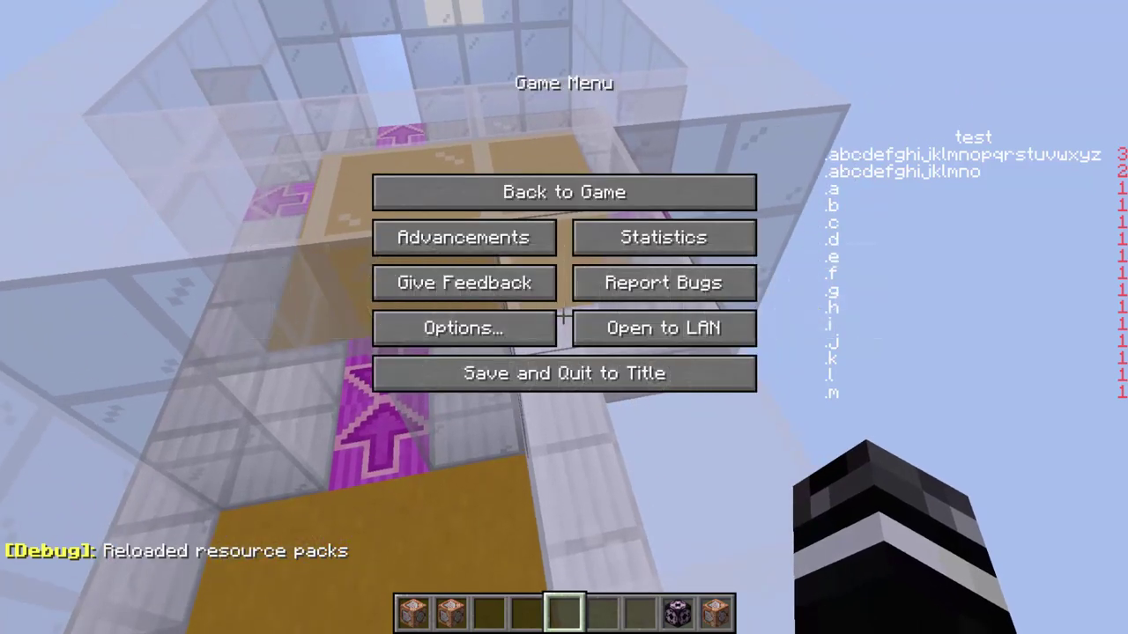
Step: Set the alpha value of the added vec4 colour line to 1.0 and reload the resource packs in Minecraft
key(alt+Tab)
drag(608, 454, 602, 458)
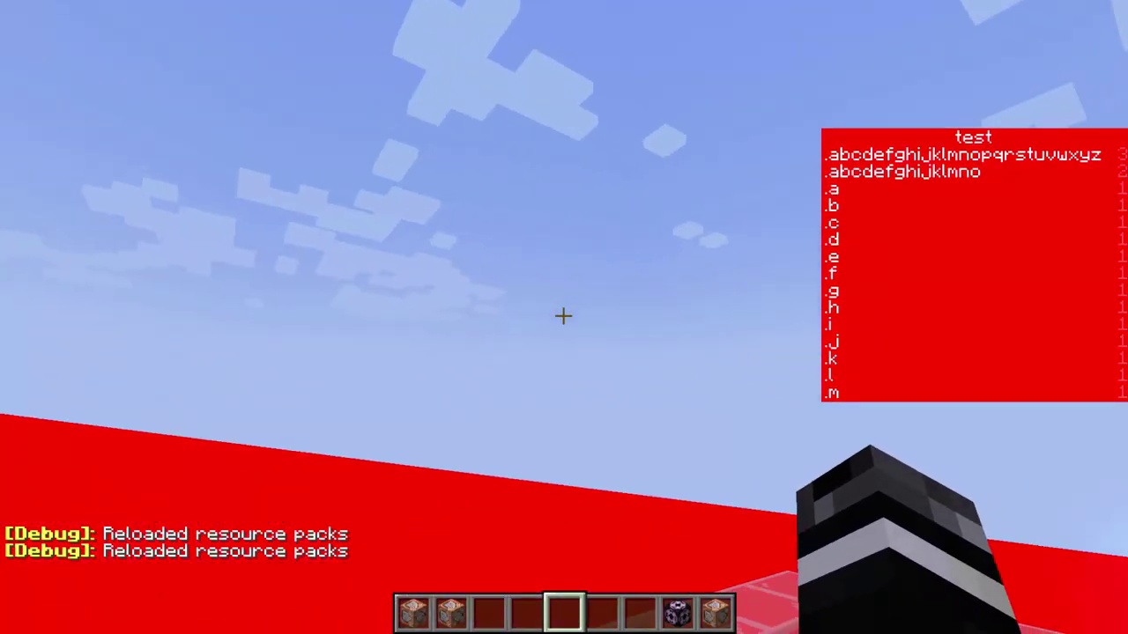
Step: Examine how the shader colours the sidebar, chat bar and sky while flying over the glass rooms
key(t)
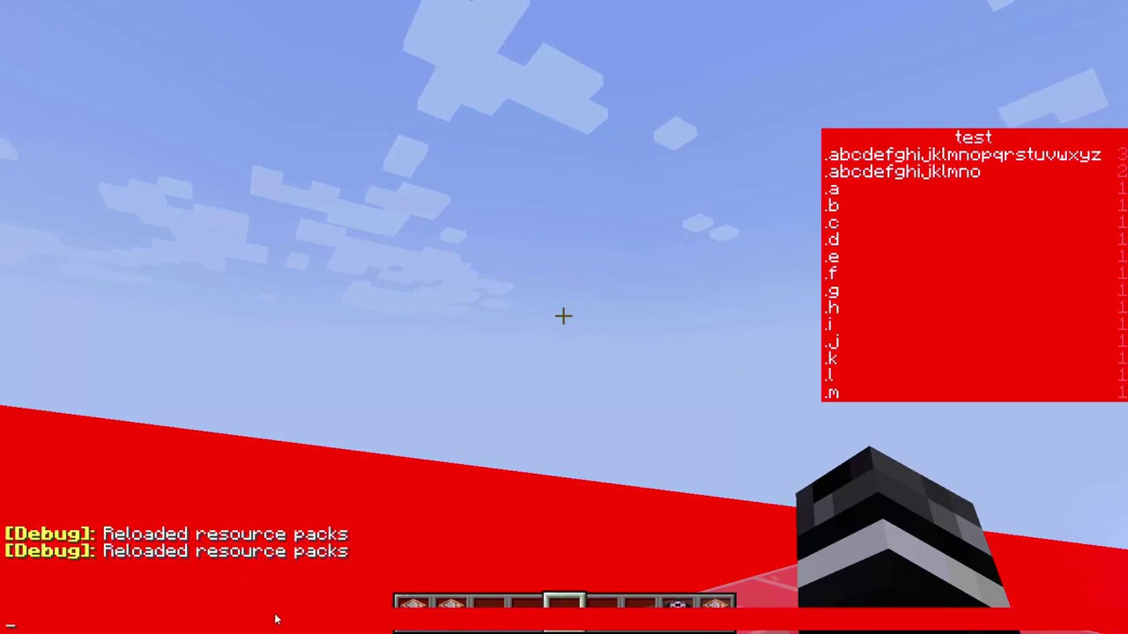
click(760, 626)
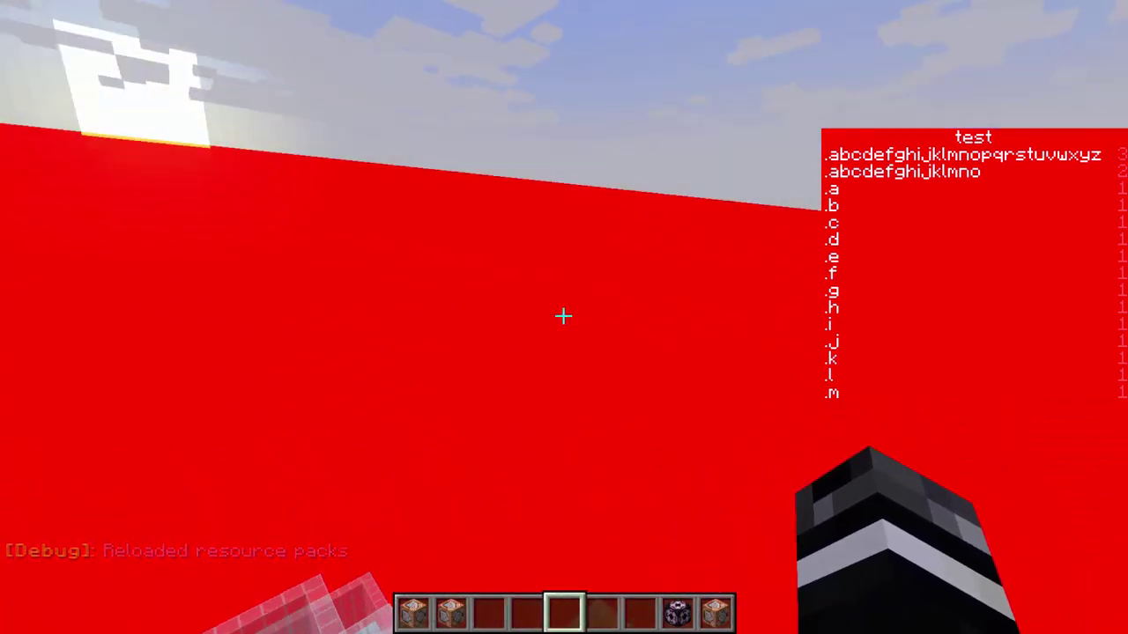
key(w)
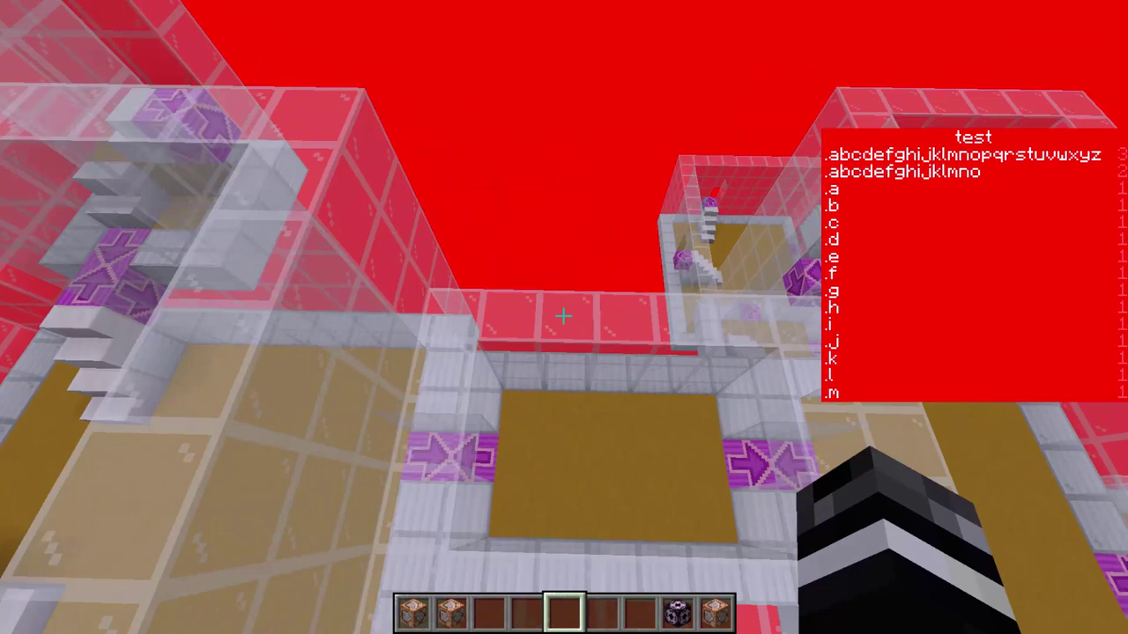
key(s)
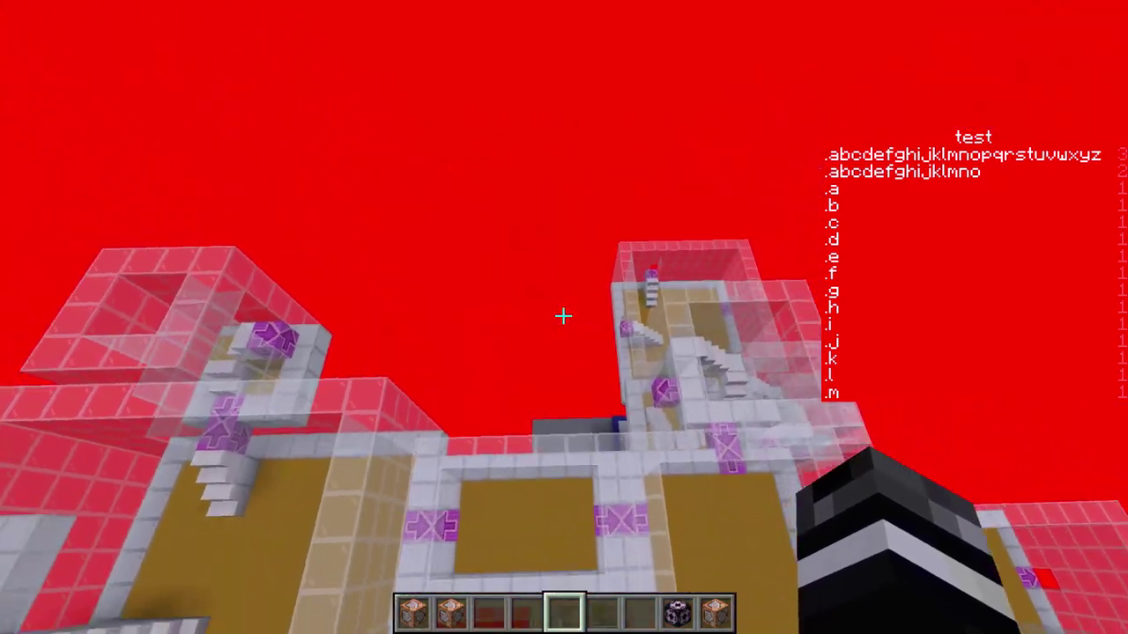
key(F3+t)
key(F3+t)
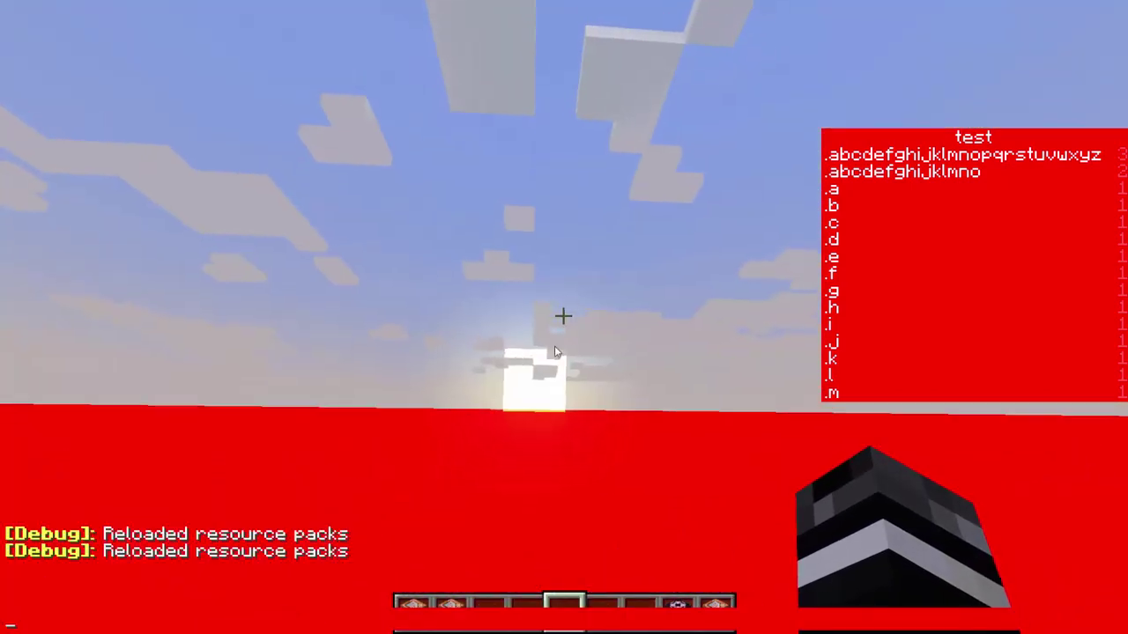
Step: Switch to Sublime Text and delete the added vec4 colour line after the else block
key(alt+Tab)
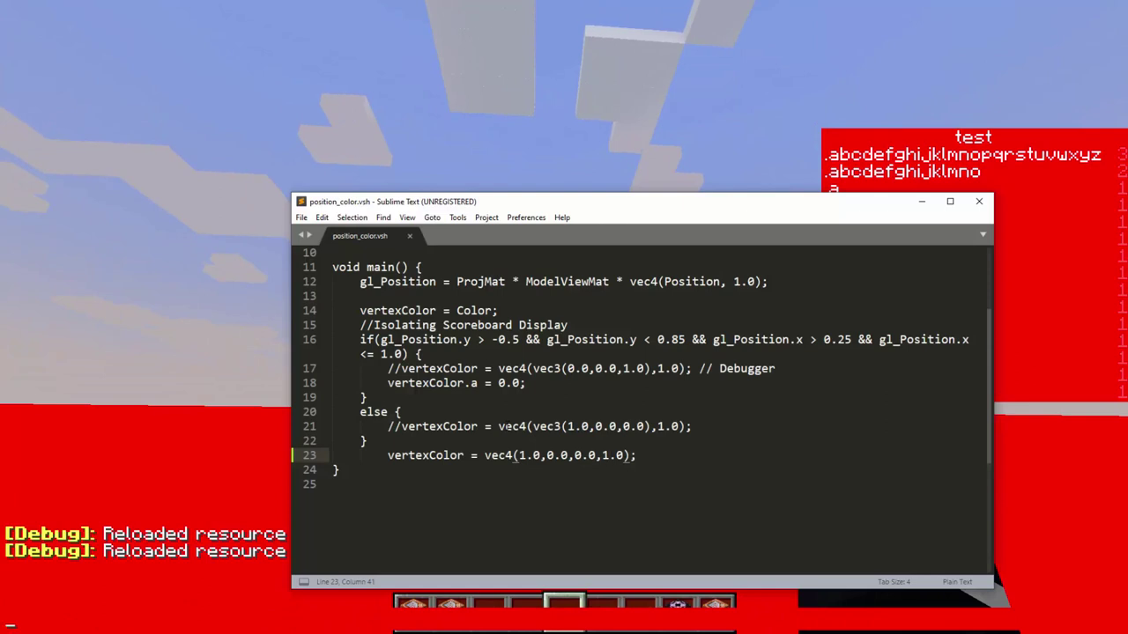
drag(636, 455, 332, 456)
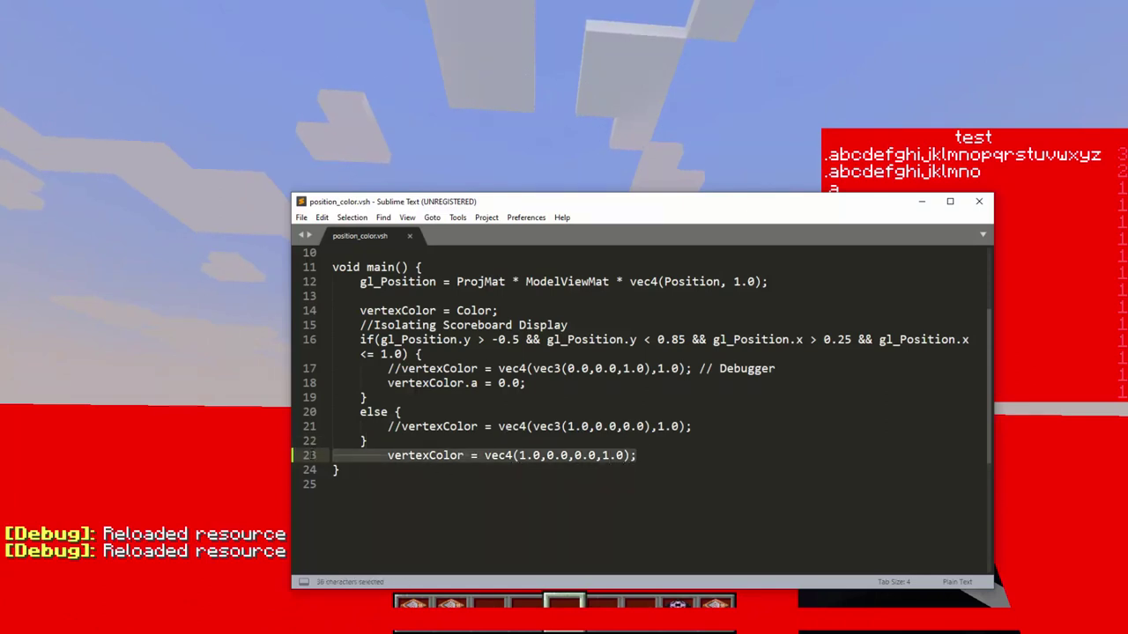
key(BackSpace)
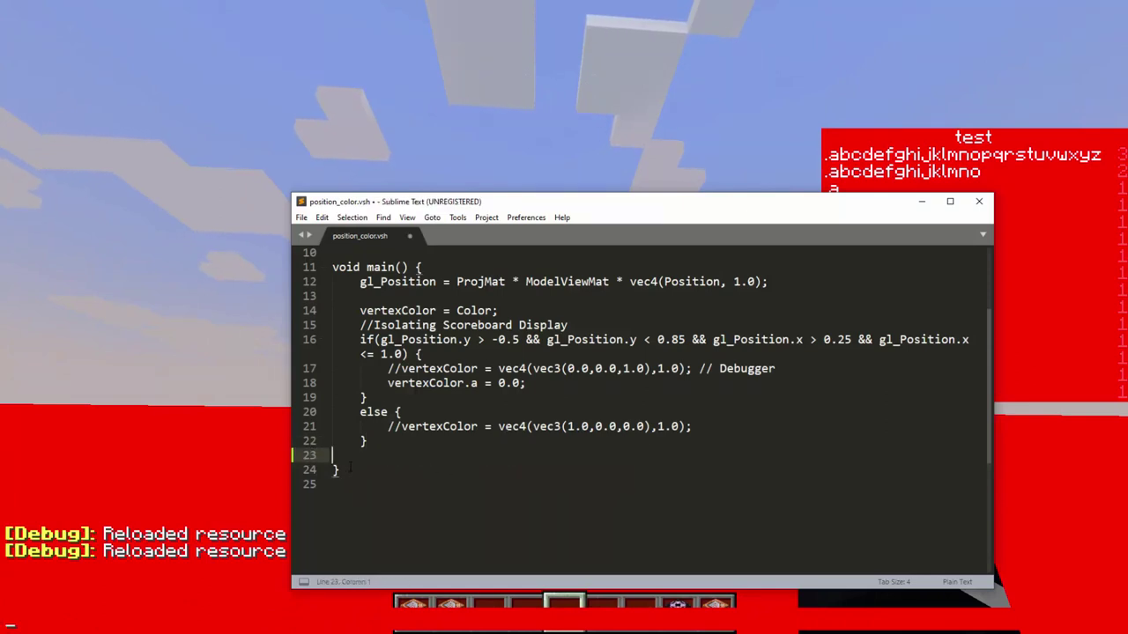
key(BackSpace)
Step: Uncomment the vec4 debug colour lines in the if and else blocks, comment out "vertexColor.a = 0.0;", and reload the packs in Minecraft
click(401, 368)
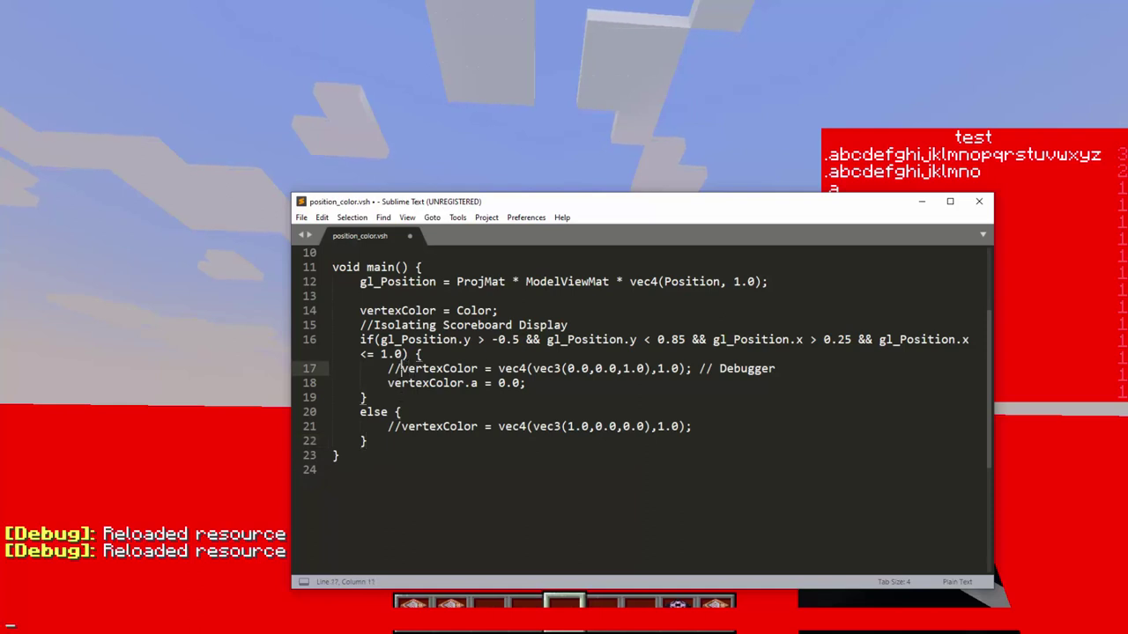
key(BackSpace)
key(BackSpace)
click(402, 427)
key(BackSpace)
key(BackSpace)
click(388, 385)
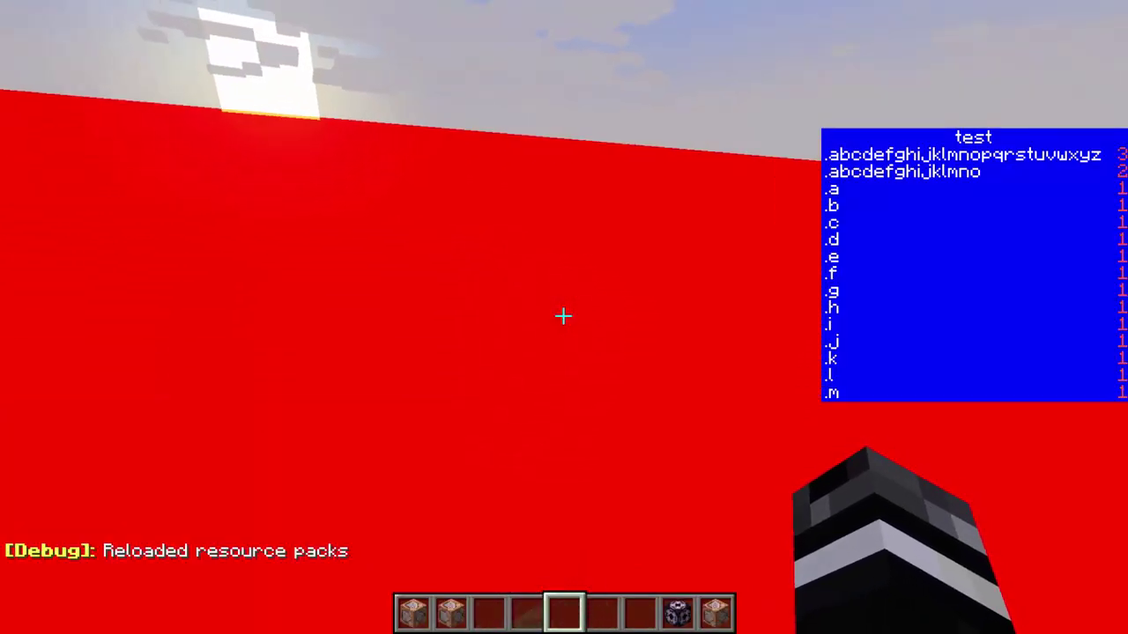
Step: Check the debug colours on the scoreboard sidebar and the chat area from above the glass rooms
key(t)
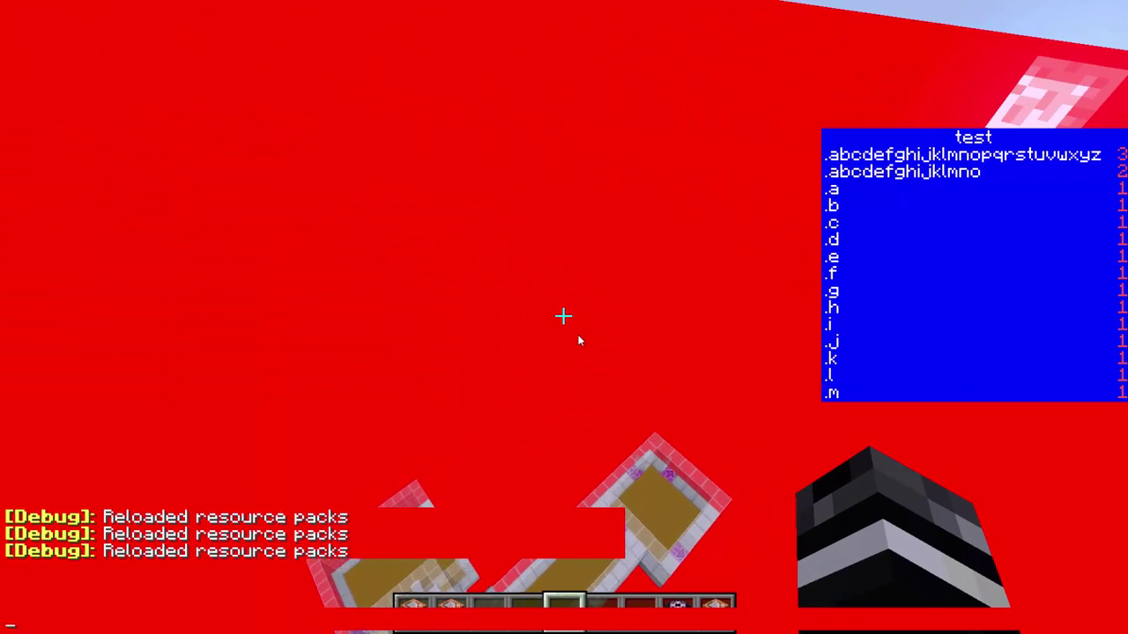
key(Escape)
key(t)
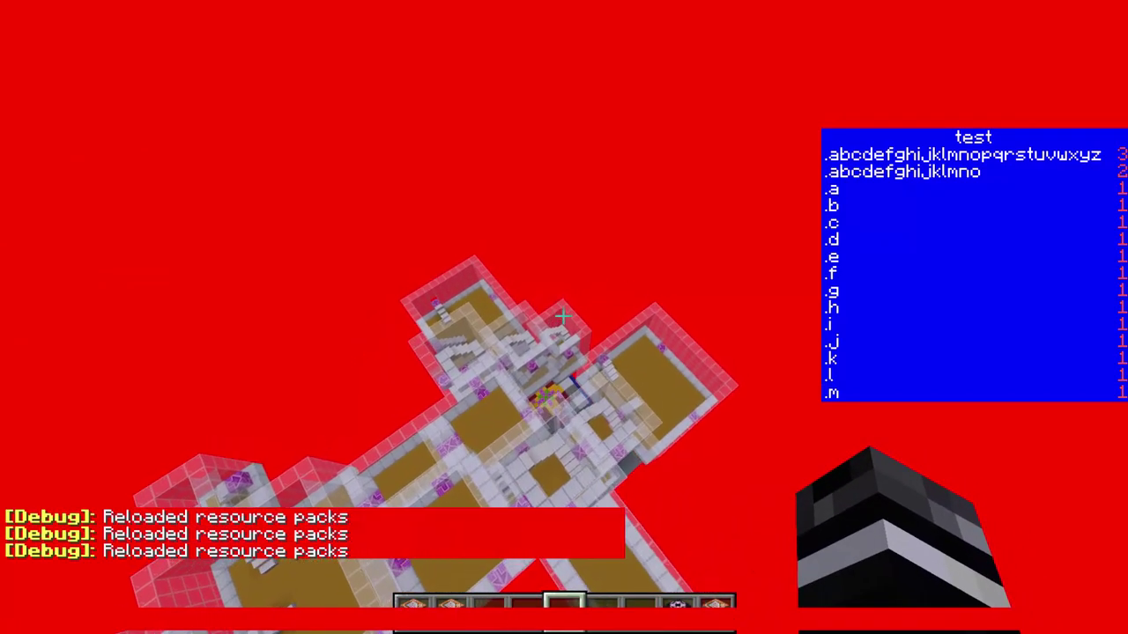
Step: Examine gl_Position and the Position input in position_color.vsh, then return to the Minecraft view
key(alt+Tab)
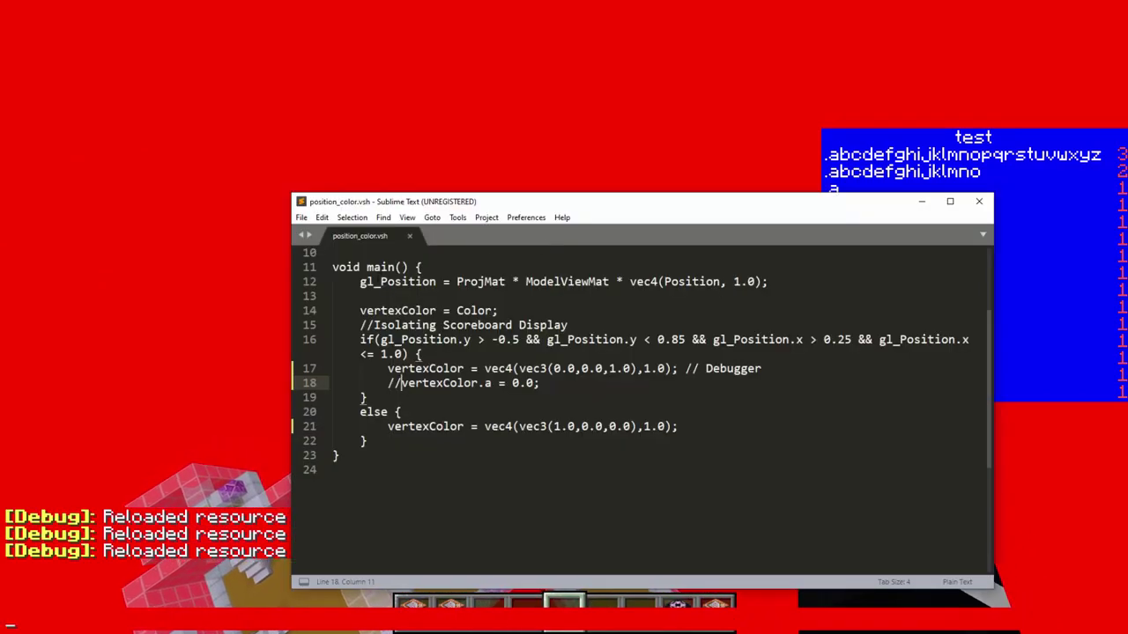
drag(360, 282, 437, 282)
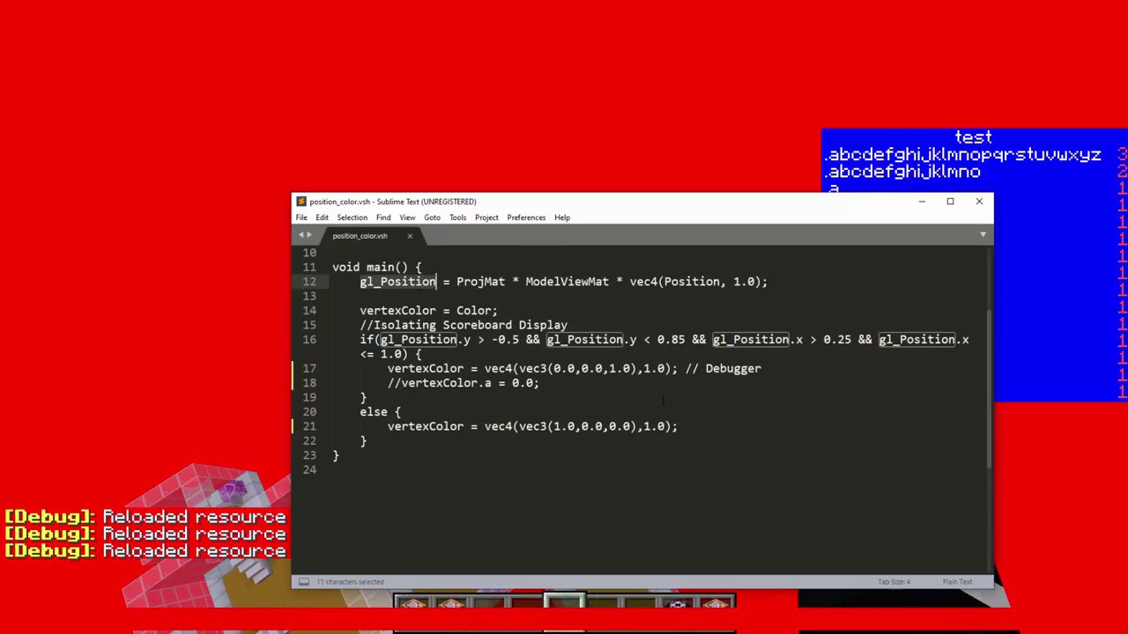
scroll(560, 300, up, 3)
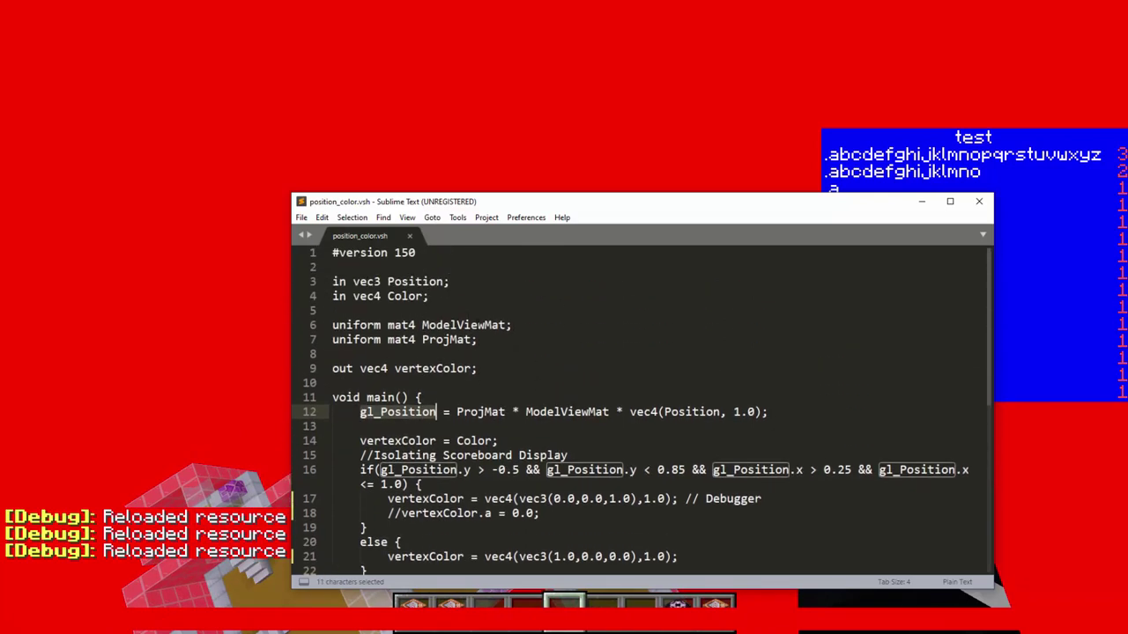
drag(388, 282, 445, 281)
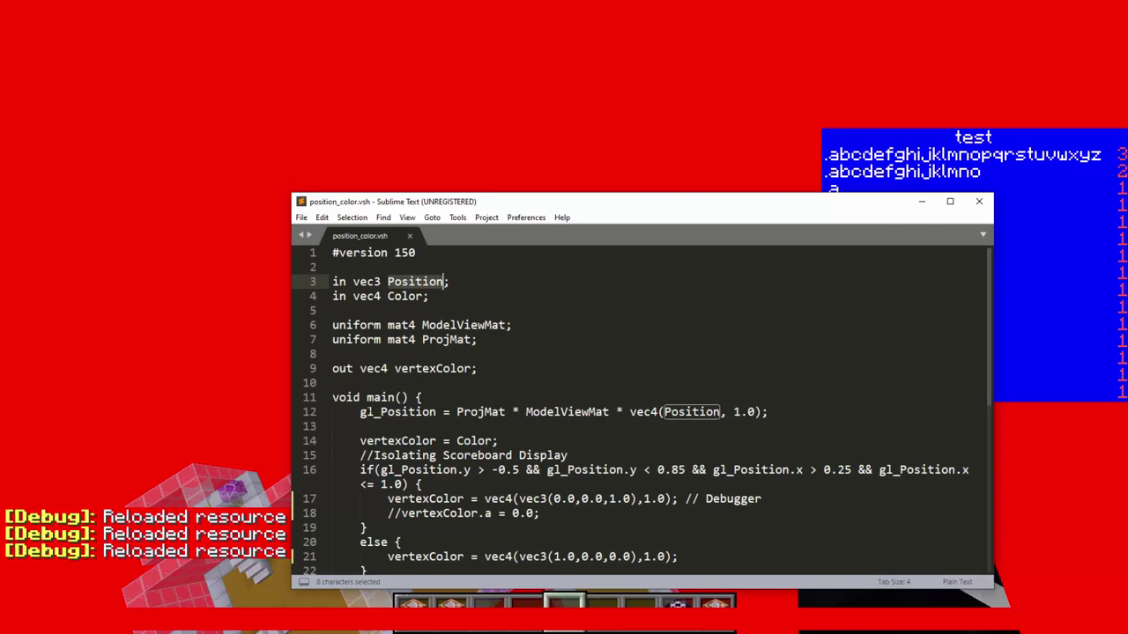
click(375, 412)
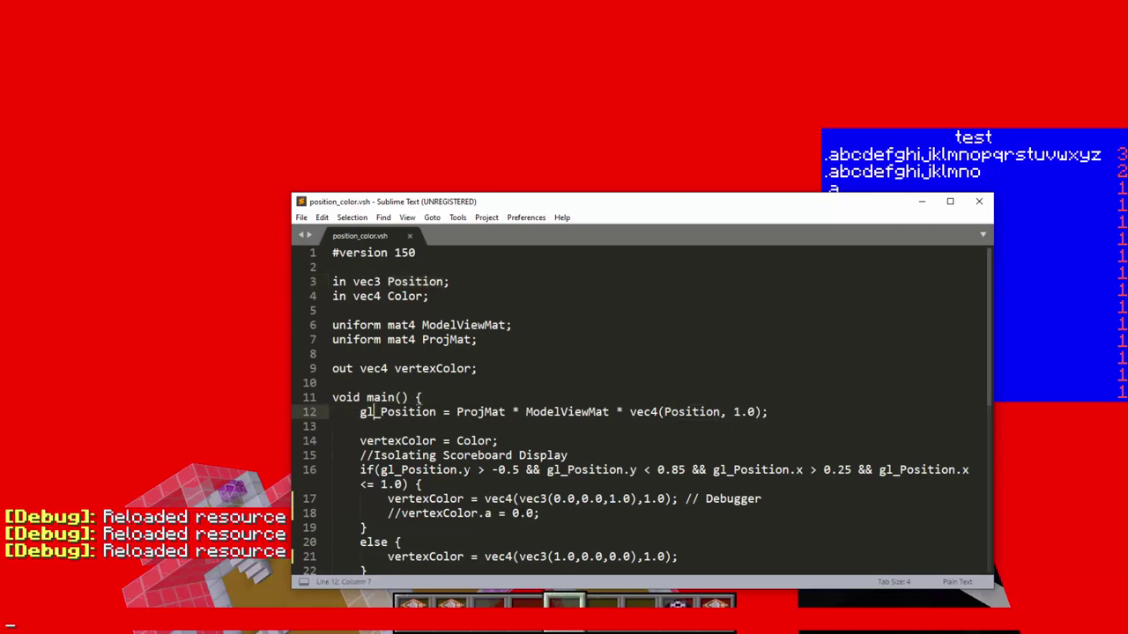
scroll(588, 474, down, 1)
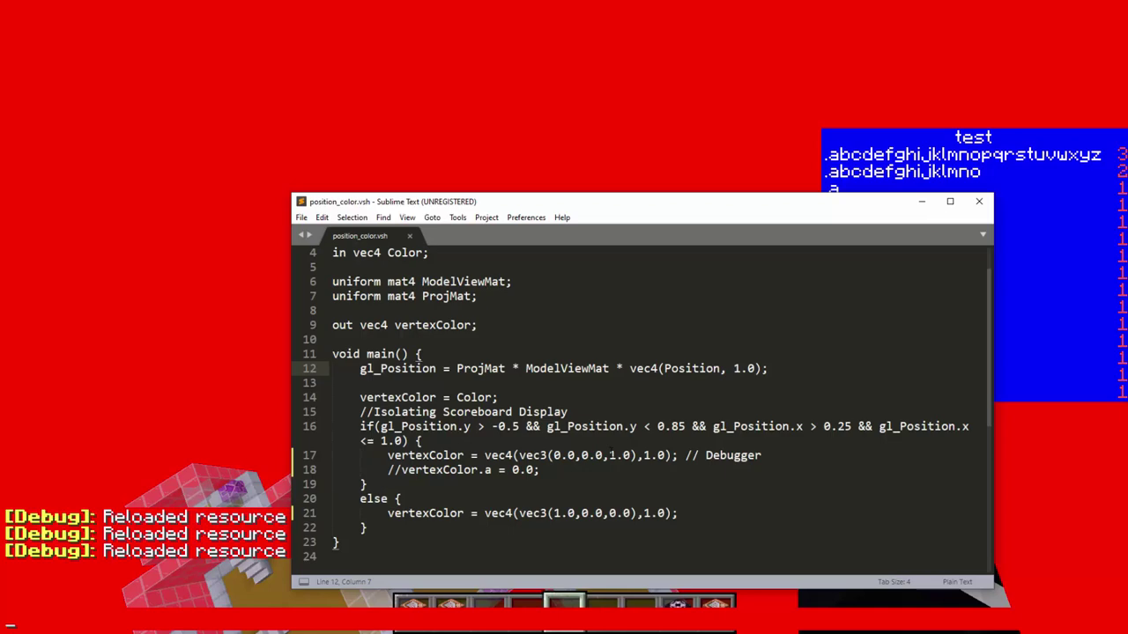
click(101, 328)
key(Escape)
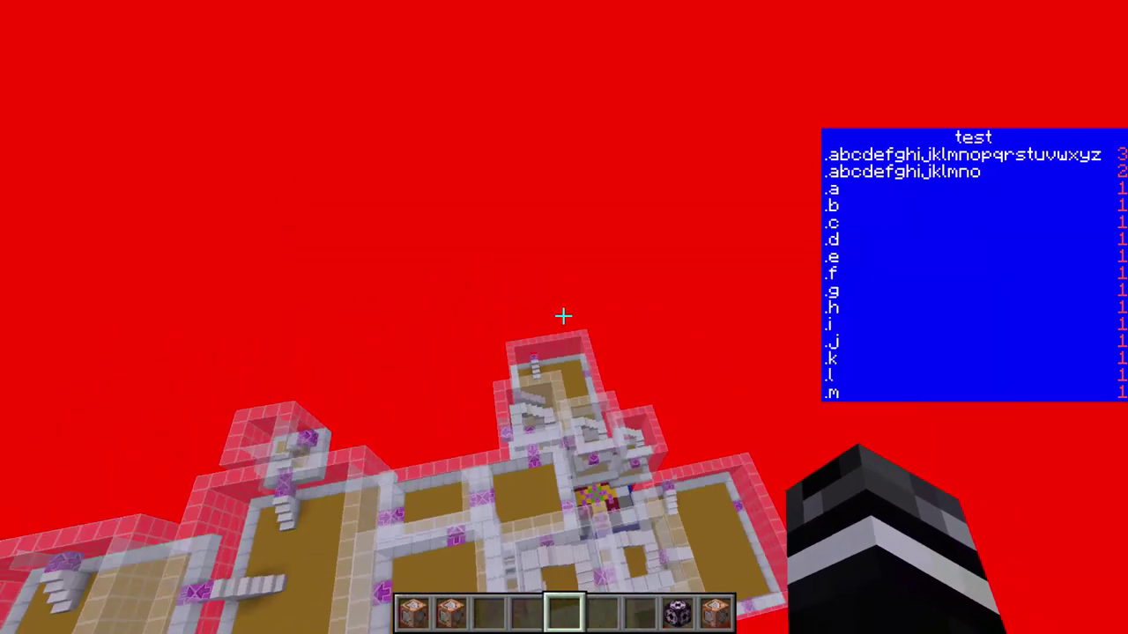
Step: Reload the resource packs in Minecraft and open the chat briefly to see its debug colours
key(F3+t)
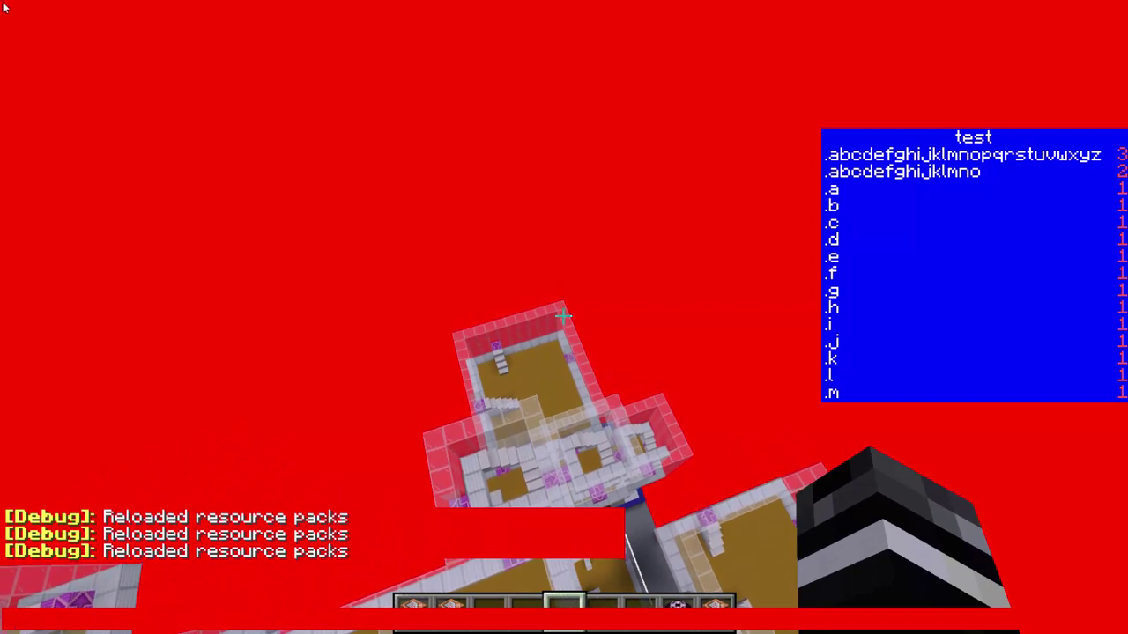
key(t)
key(Escape)
Step: Switch to Sublime Text and highlight the expression "ProjMat * ModelViewMat * vec4(Position, 1.0);" assigned to gl_Position
key(alt+Tab)
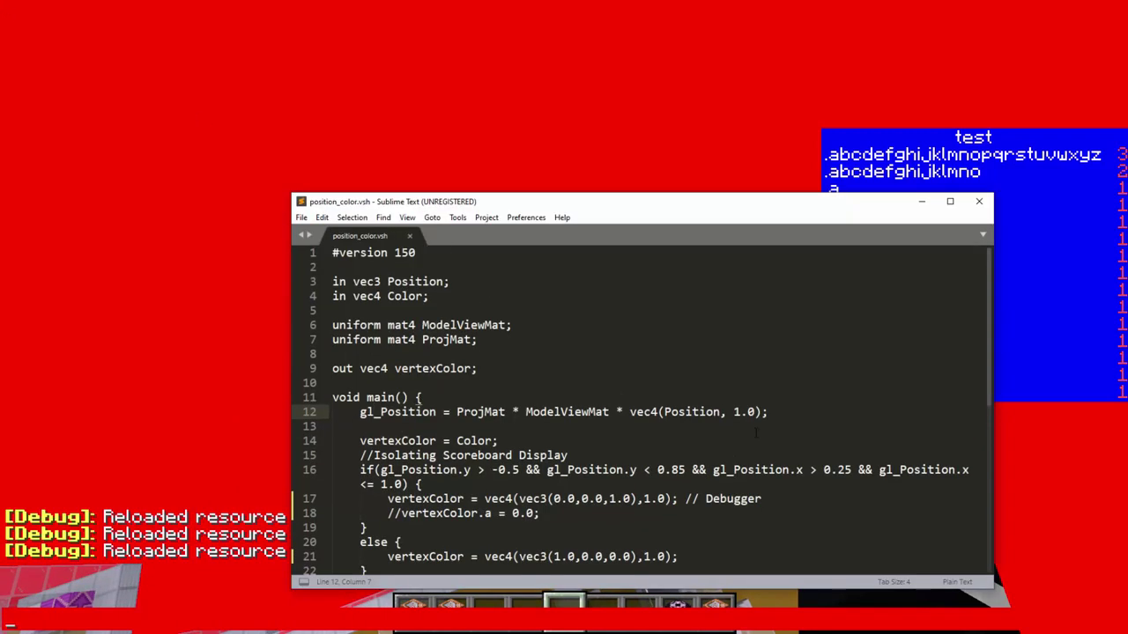
drag(767, 411, 457, 413)
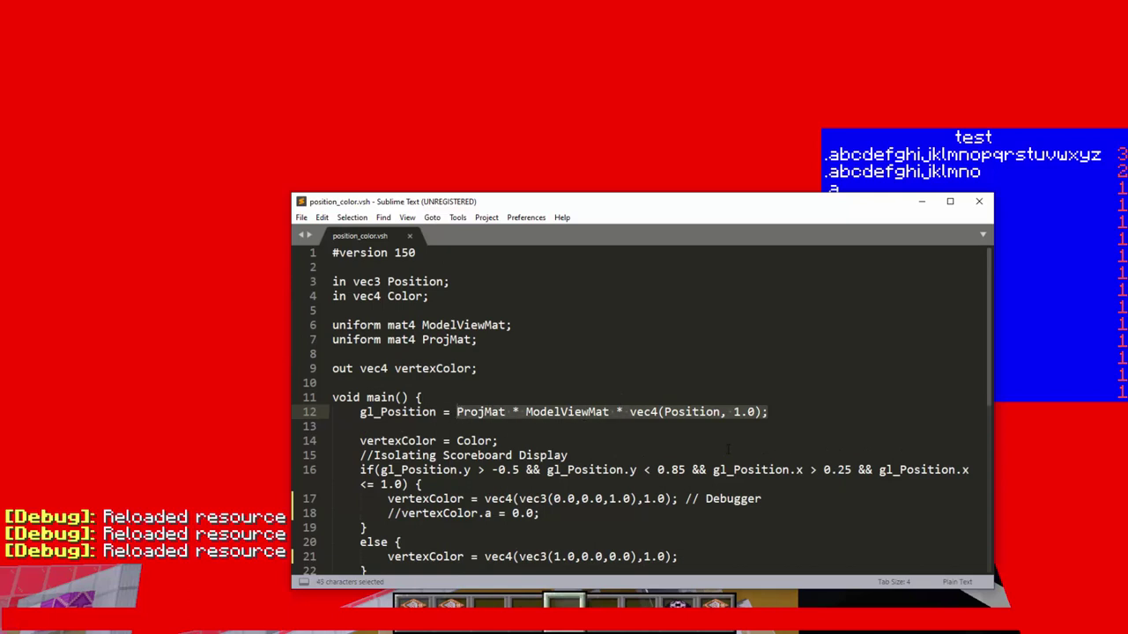
click(569, 455)
scroll(569, 455, down, 2)
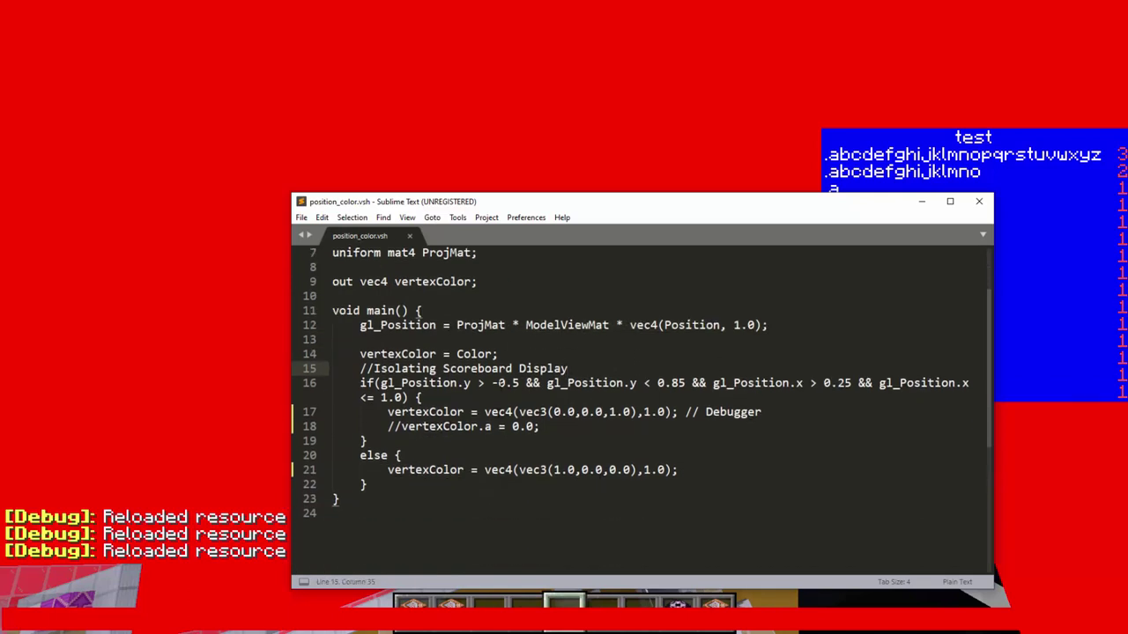
Step: Compare the gl_Position.y bounds -0.5 and 0.85 in the if condition with the scoreboard's vertical extent in Minecraft
drag(520, 383, 491, 384)
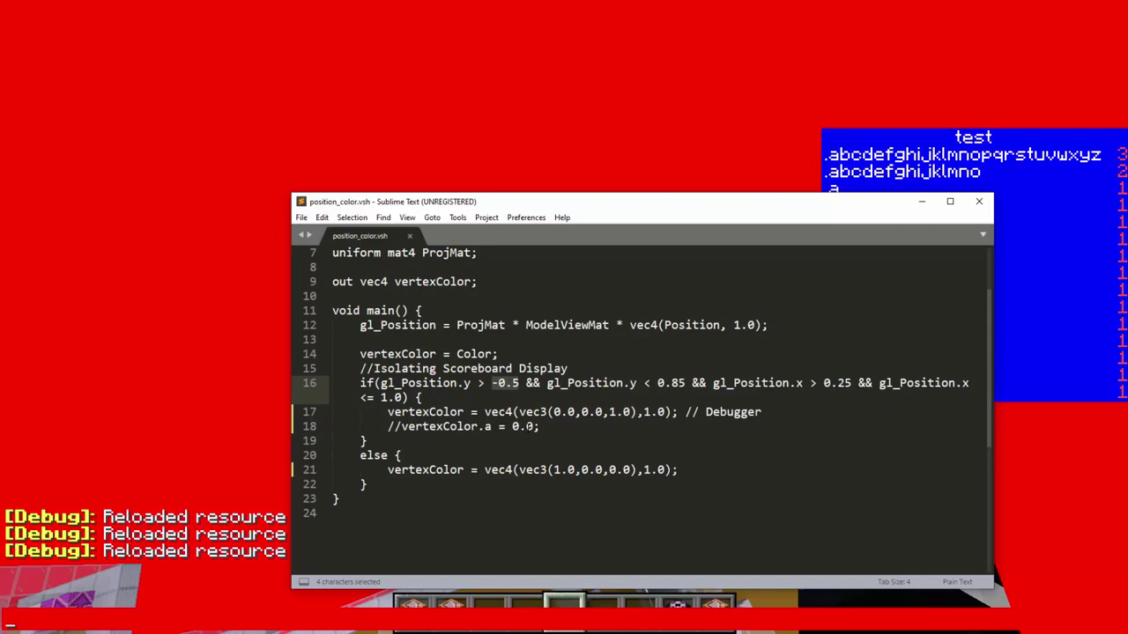
key(alt+Tab)
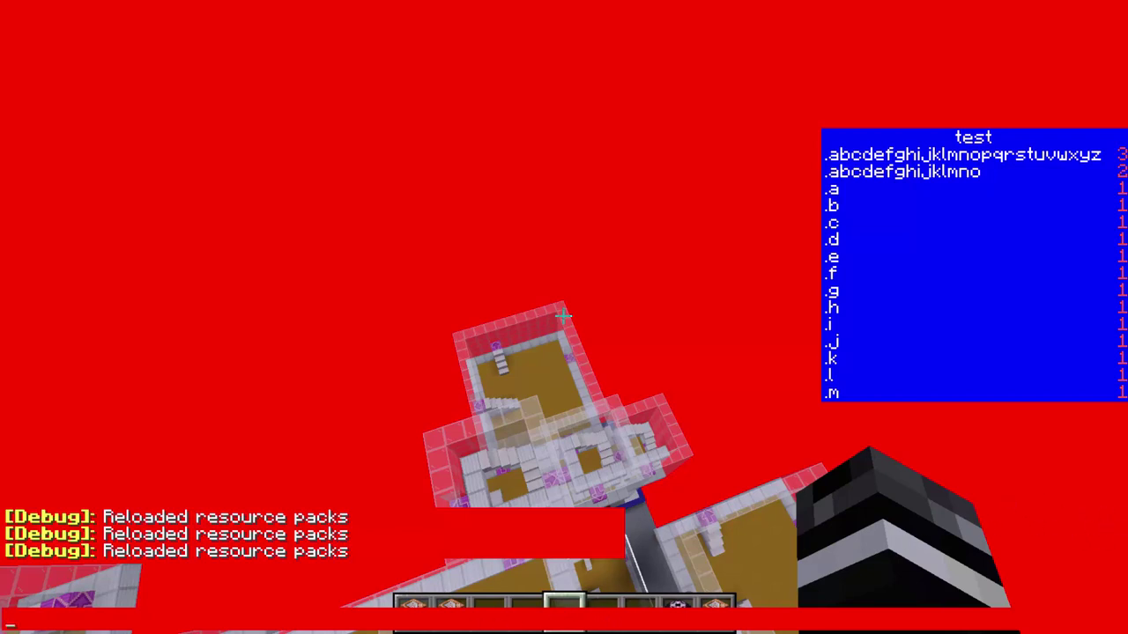
click(498, 632)
click(678, 384)
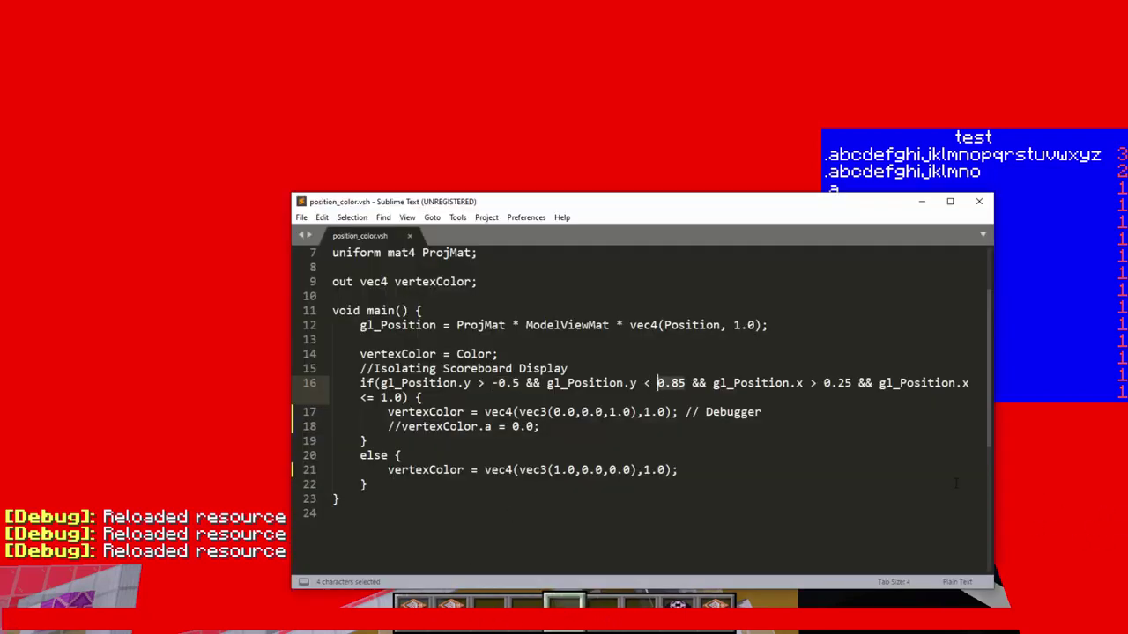
click(1106, 439)
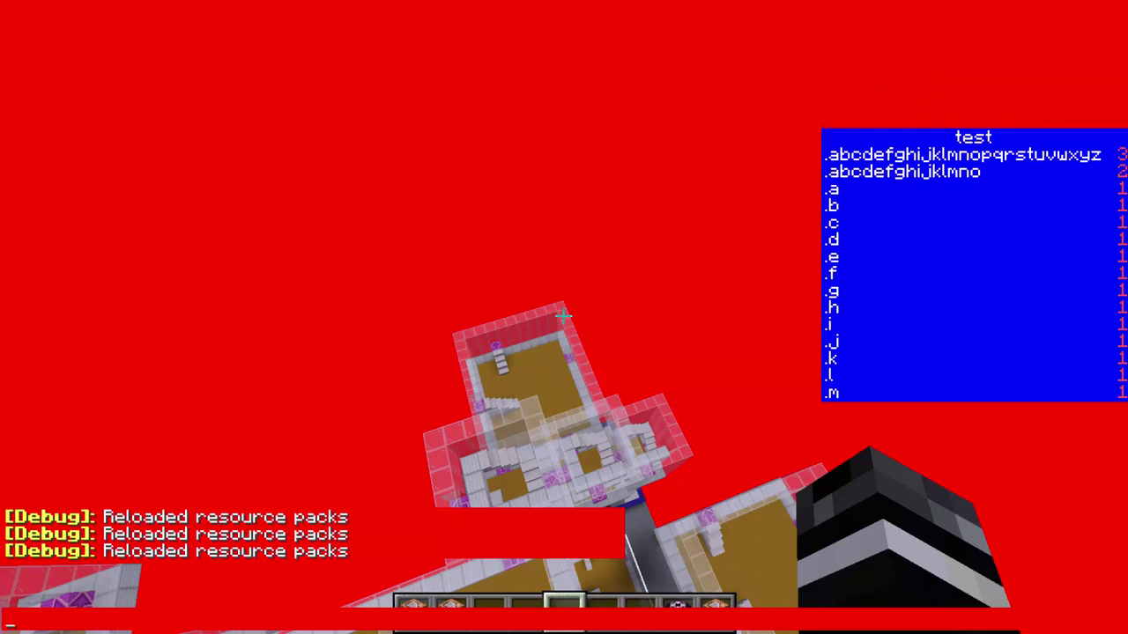
click(406, 632)
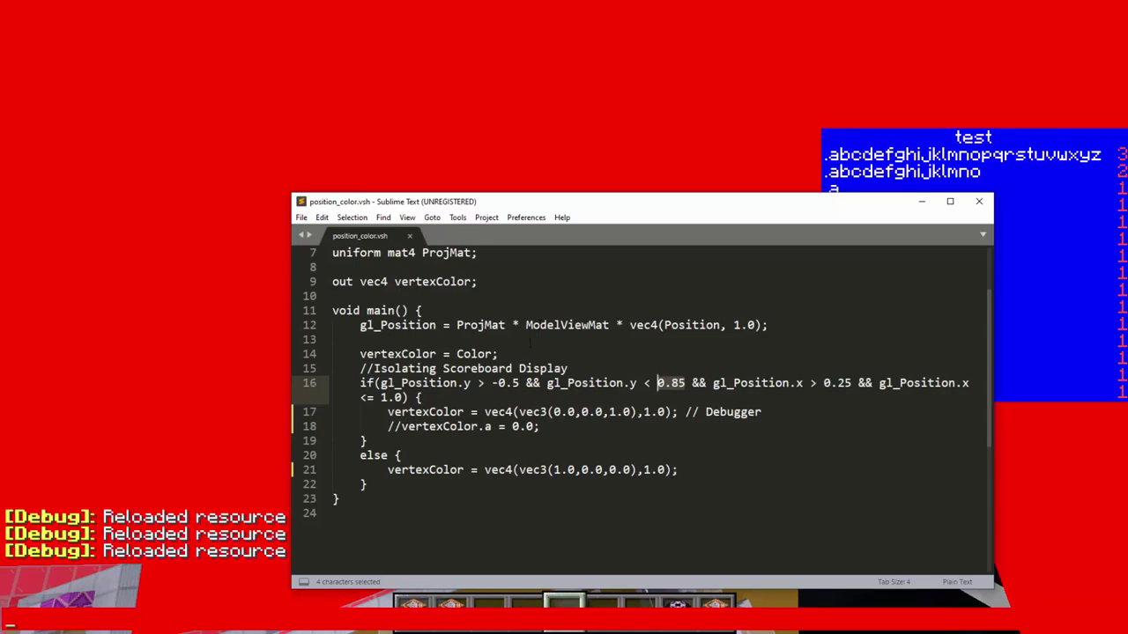
click(812, 154)
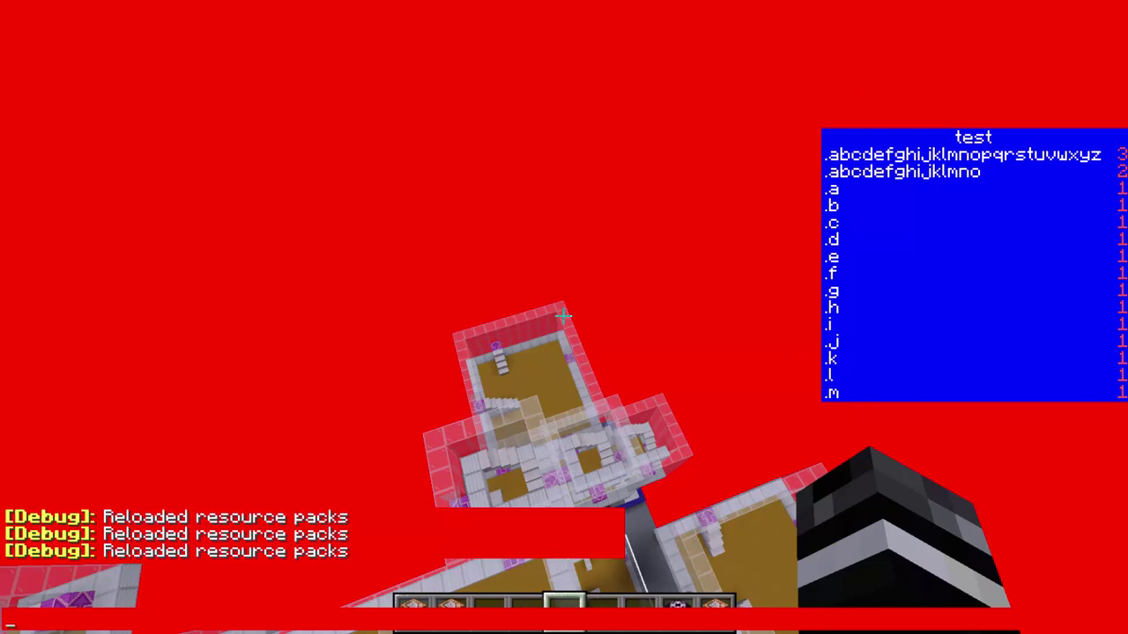
key(alt+Tab)
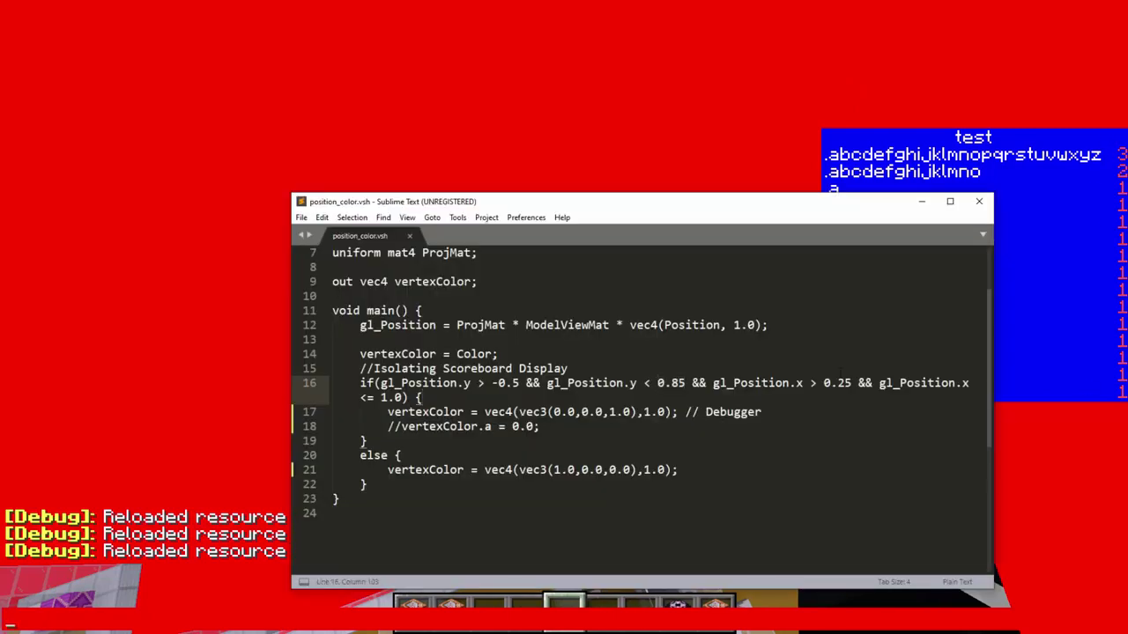
click(56, 356)
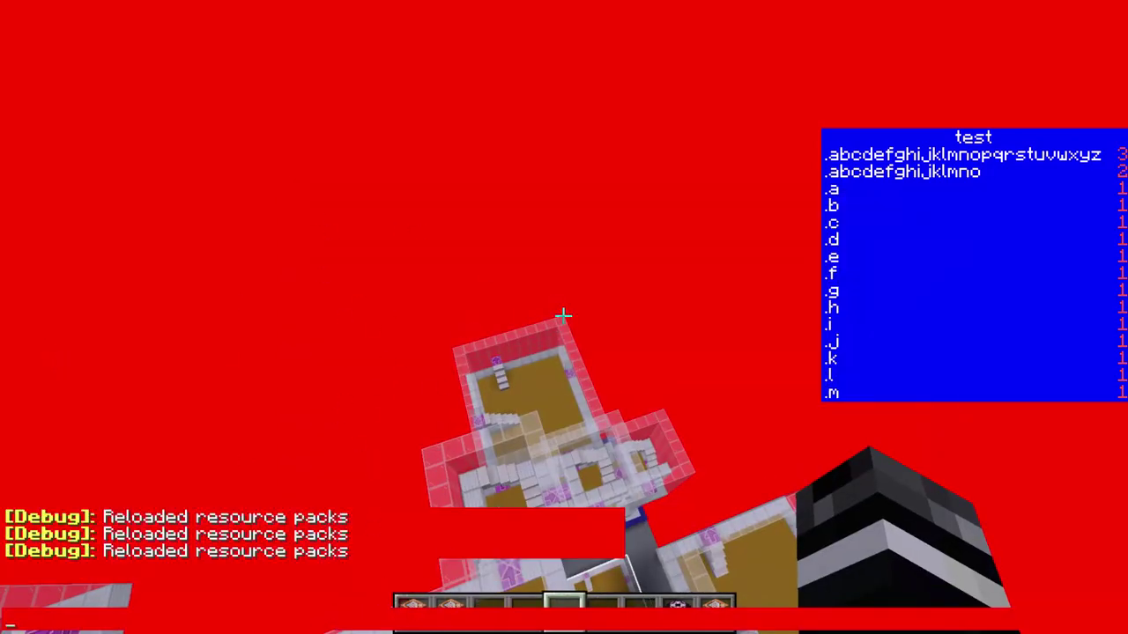
Step: Compare the "gl_Position.x > 0.25" bound in position_color.vsh with the scoreboard's horizontal extent in Minecraft
key(alt+Tab)
drag(802, 383, 716, 383)
click(844, 383)
click(819, 412)
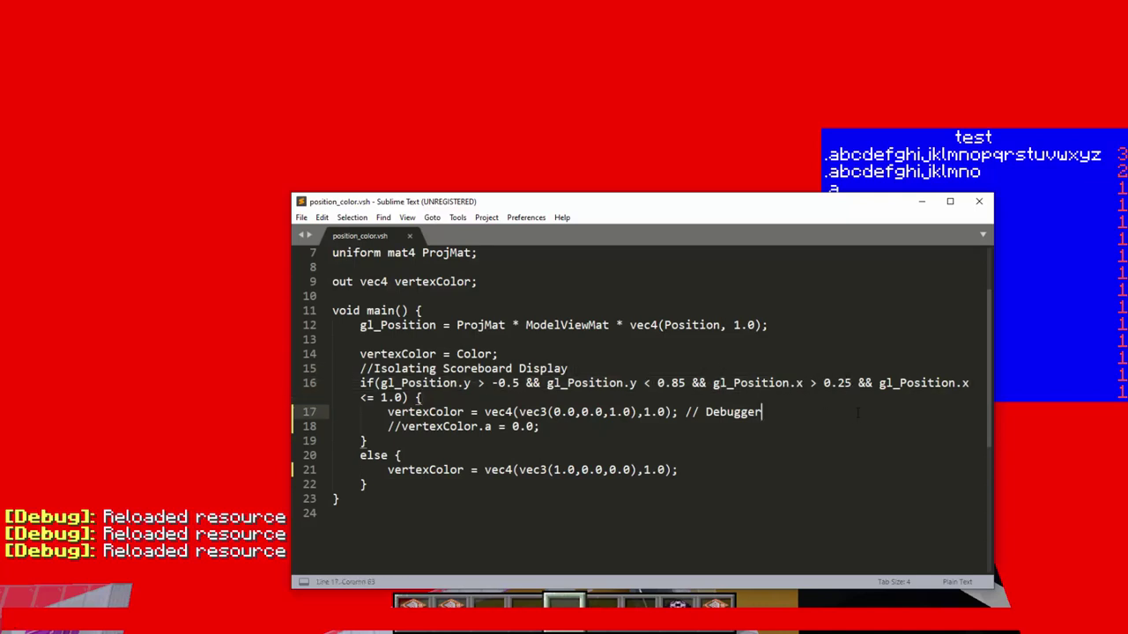
drag(851, 383, 823, 384)
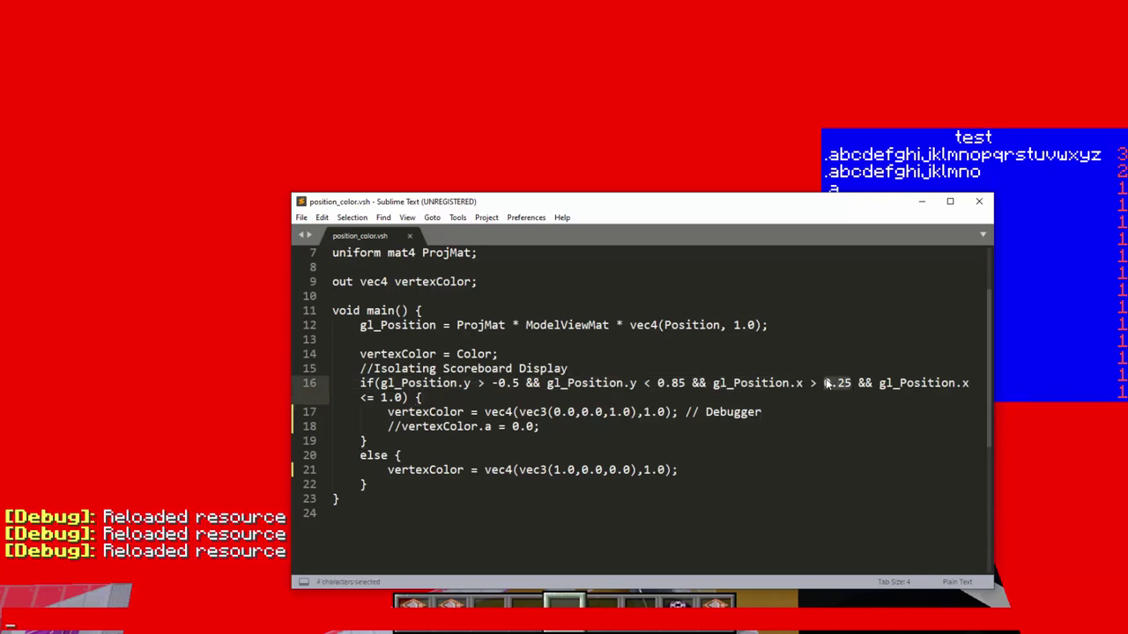
click(731, 86)
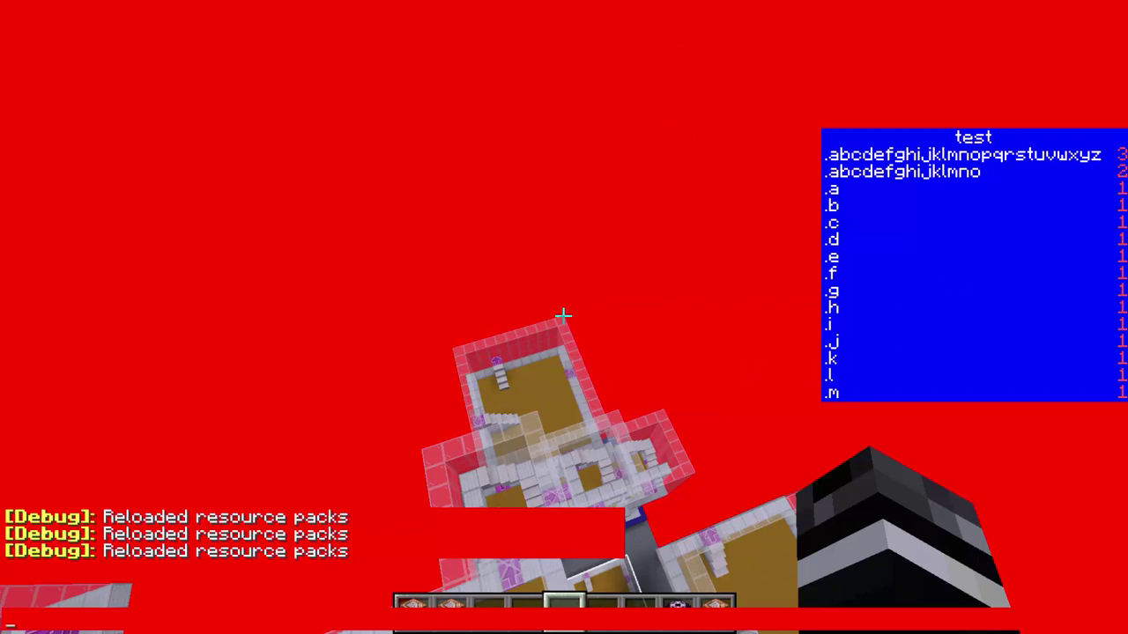
key(alt+Tab)
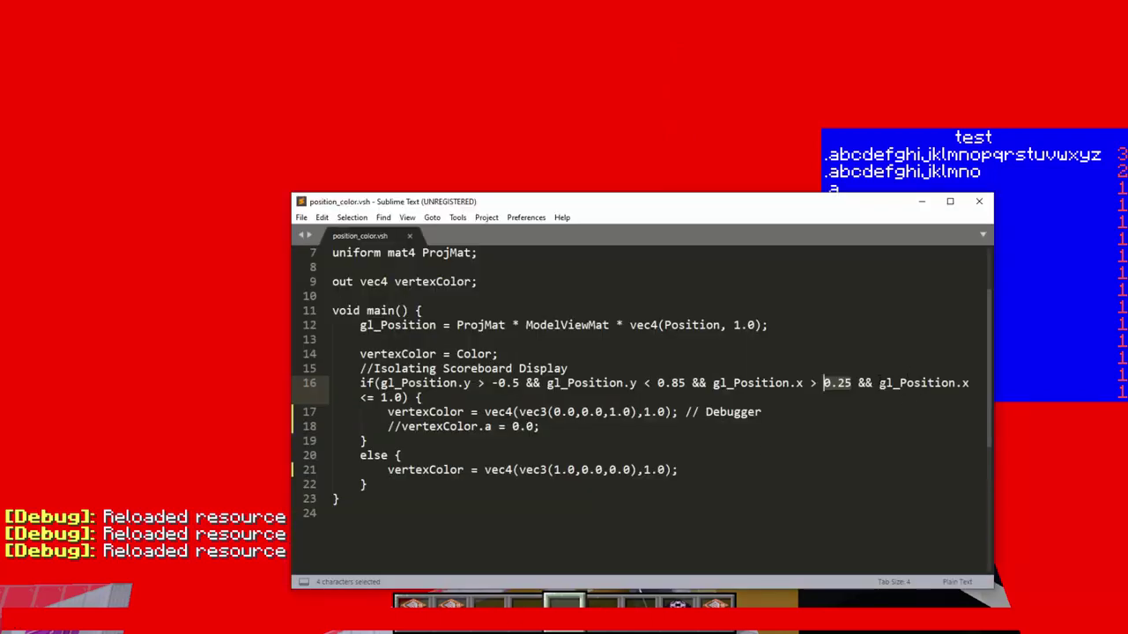
Step: Examine the "gl_Position.x <= 1.0" bound against the Minecraft view, and highlight the entire if condition
drag(879, 384, 402, 397)
click(233, 374)
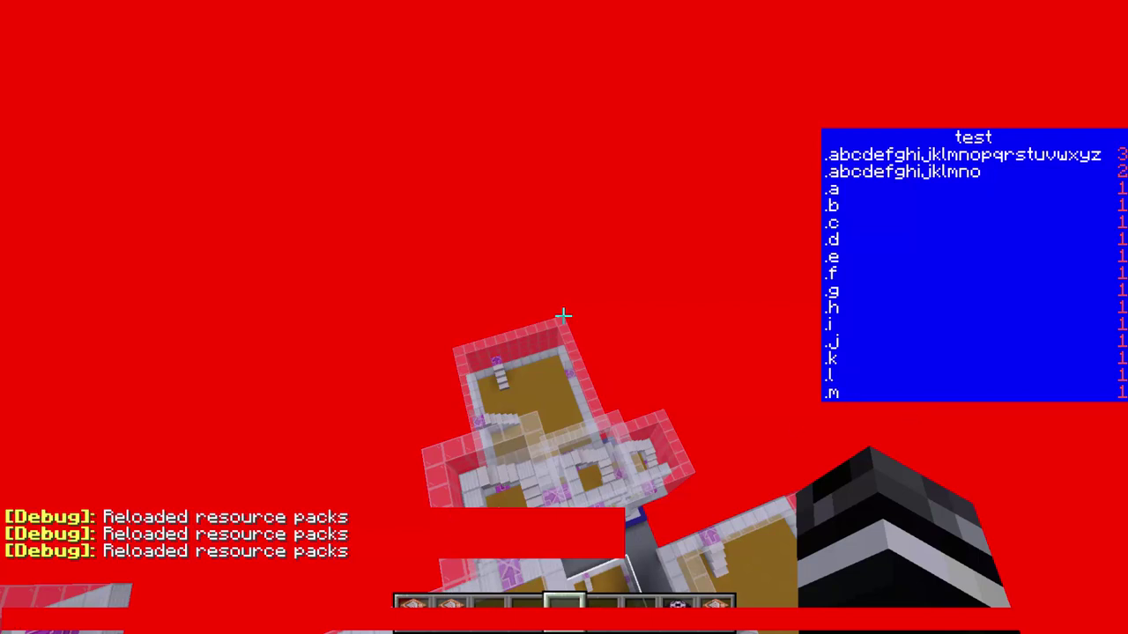
key(alt+Tab)
click(565, 429)
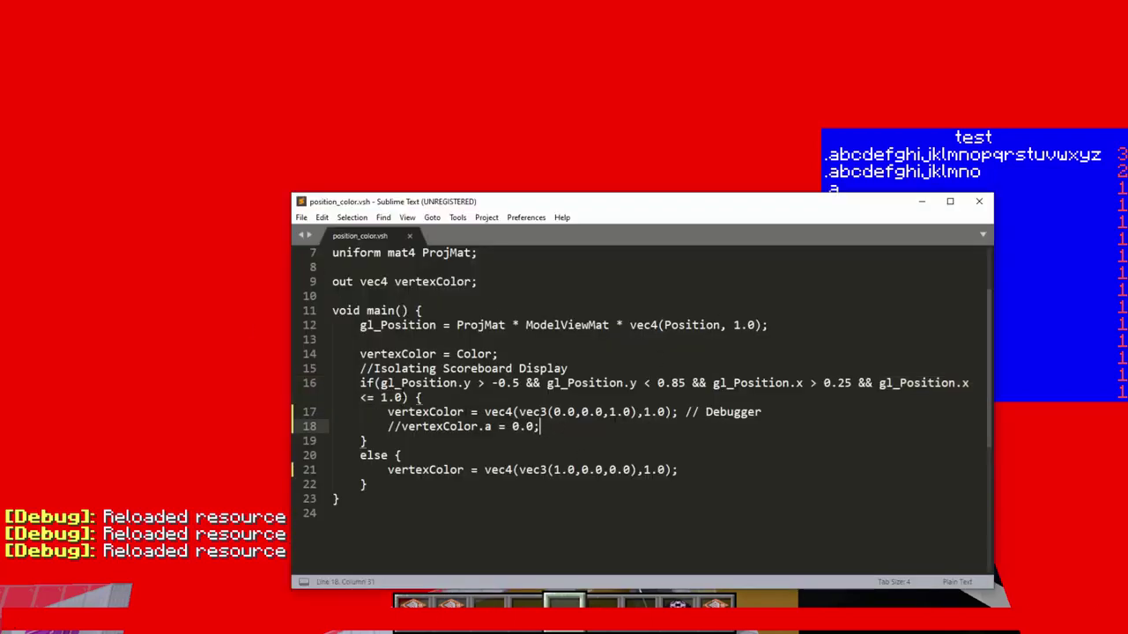
drag(402, 398, 381, 384)
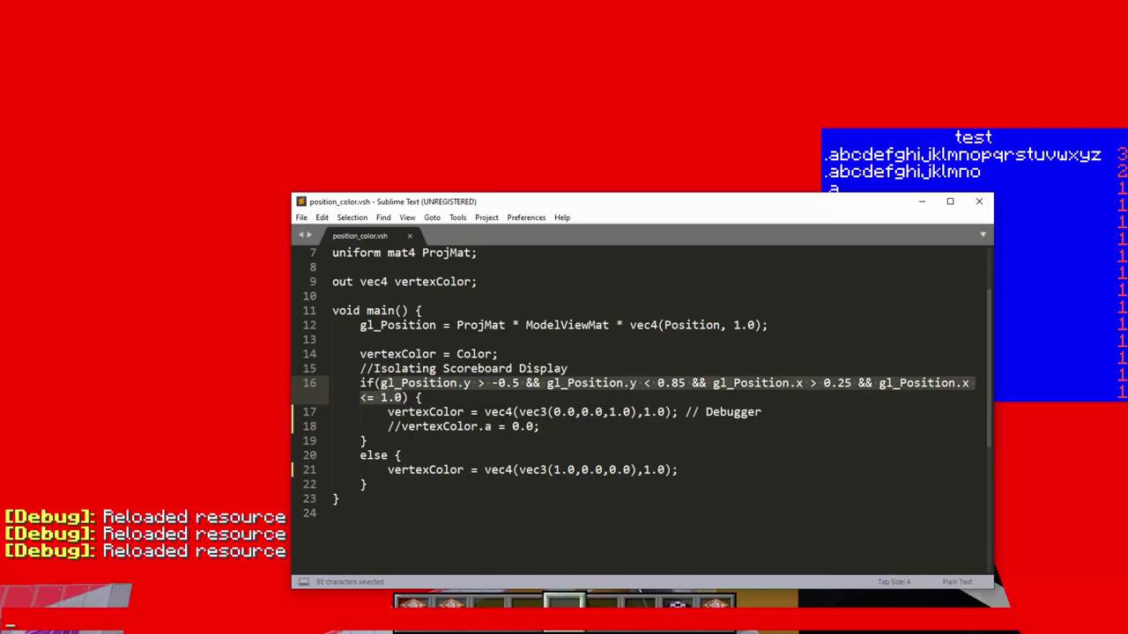
click(401, 426)
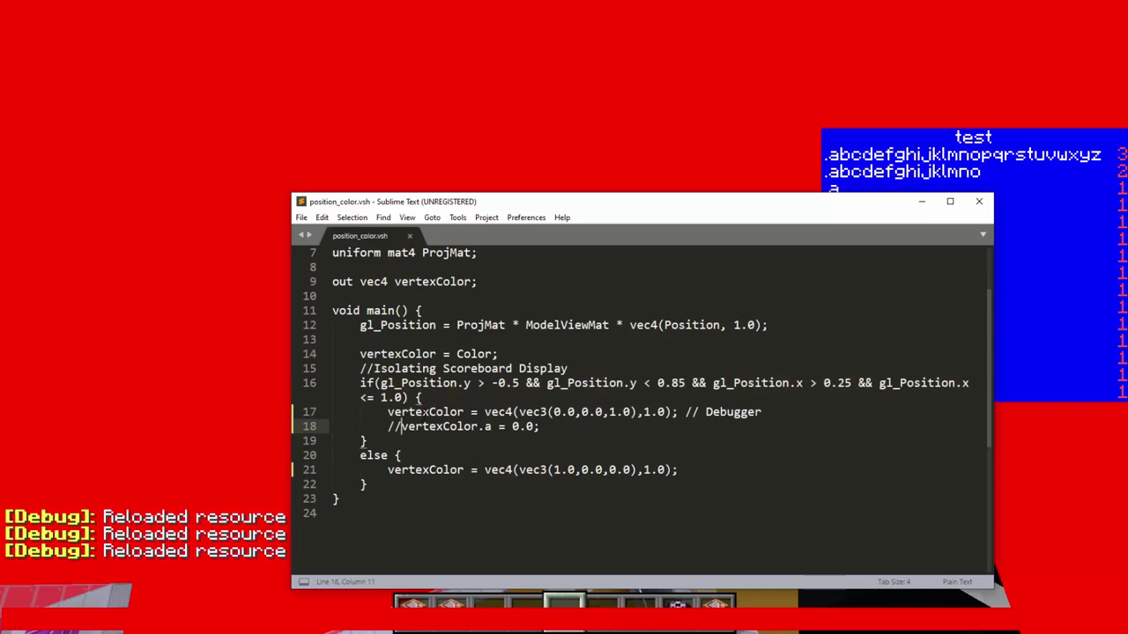
Step: Check the debug colours on Minecraft's Video Settings screen, and return to Sublime Text
click(150, 381)
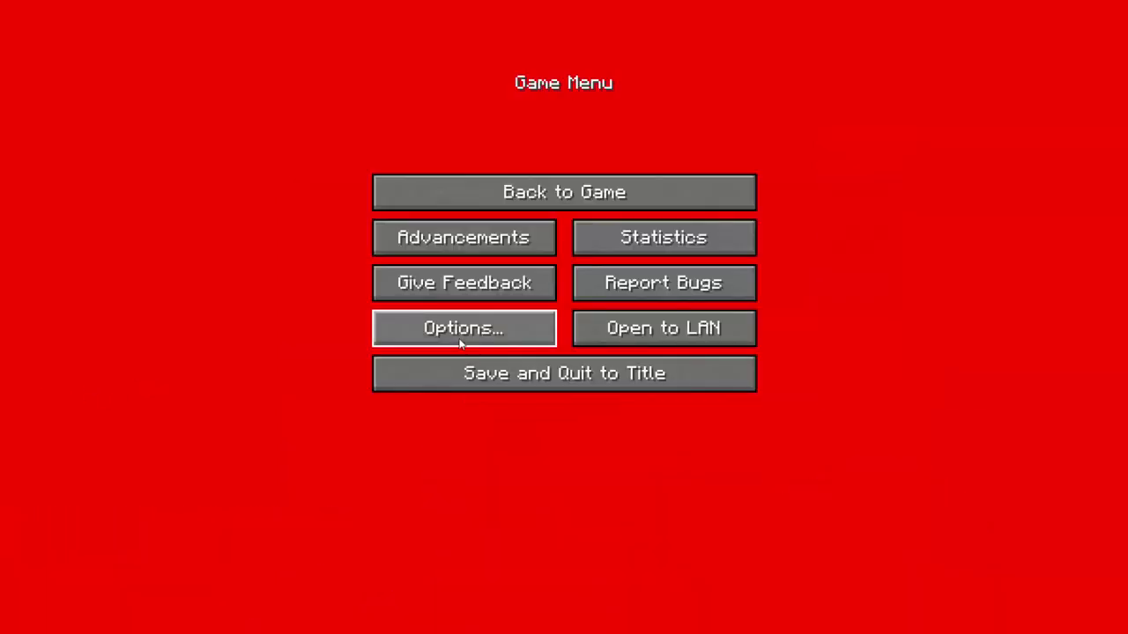
click(459, 343)
click(414, 249)
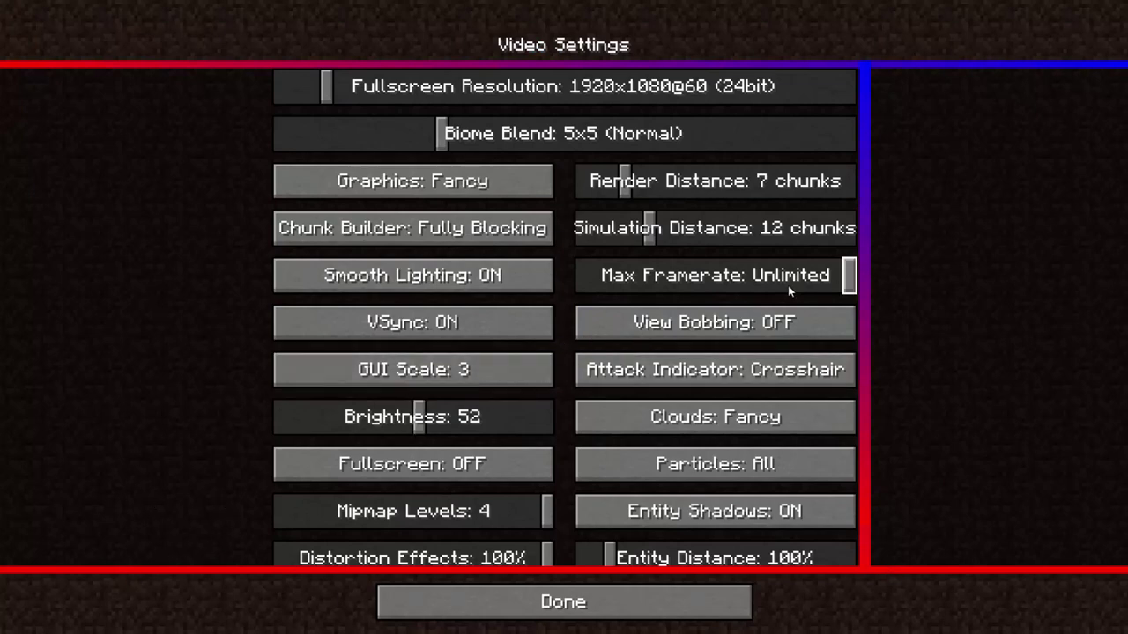
key(Escape)
key(Escape)
key(t)
key(alt+Tab)
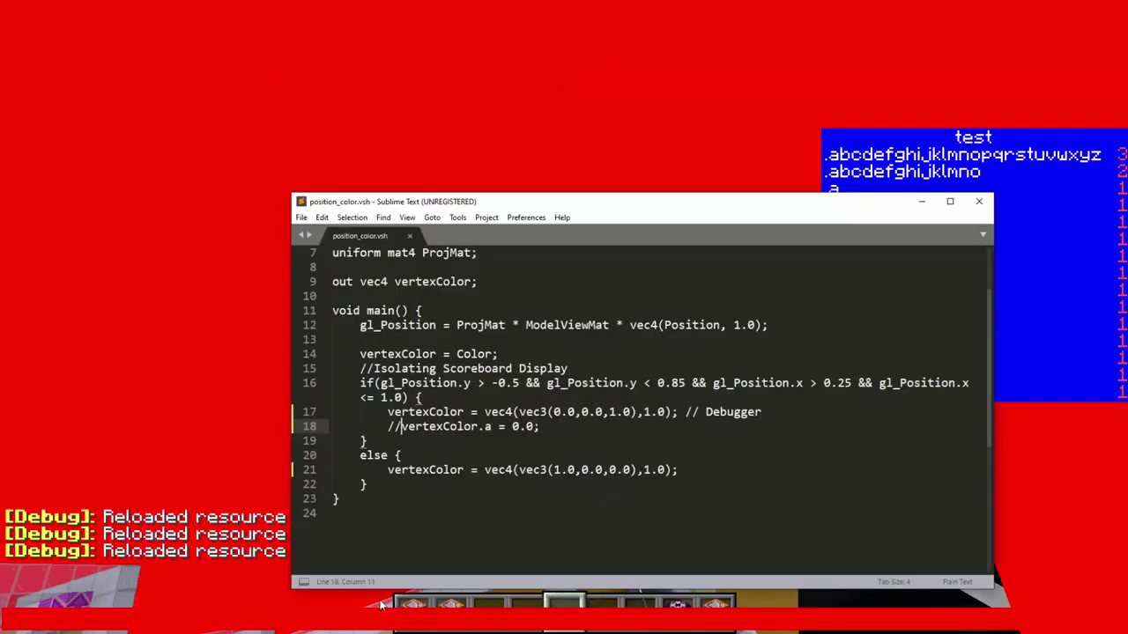
Step: Uncomment "vertexColor.a = 0.0;", comment out the vec4 debug colour lines in the if and else blocks, and save position_color.vsh
key(BackSpace)
key(BackSpace)
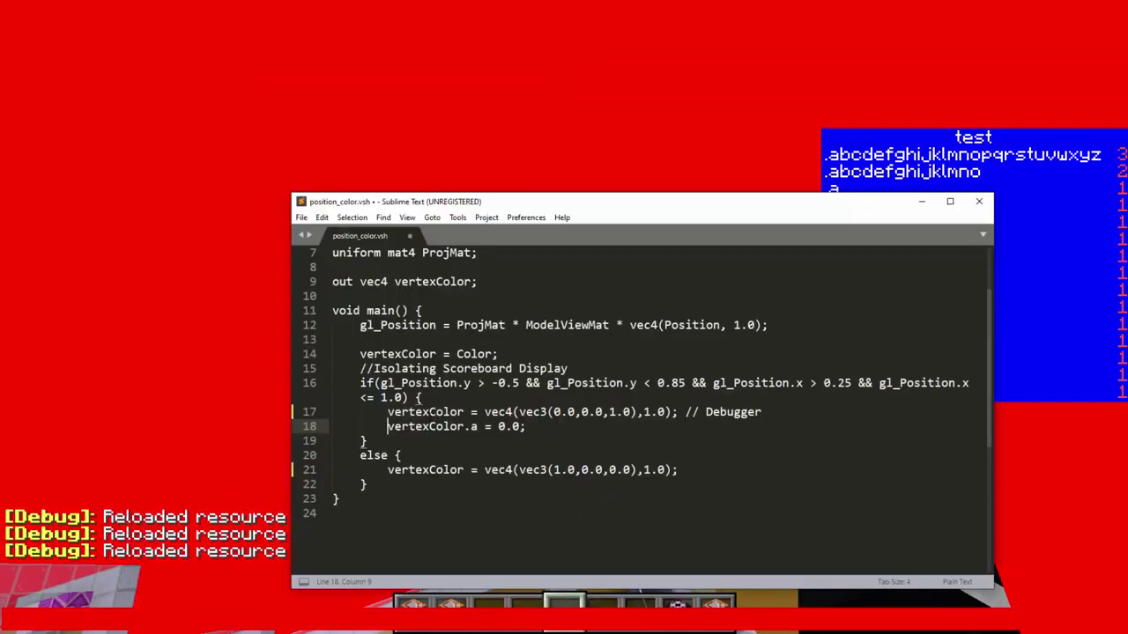
key(Up)
text(//)
key(Down)
key(Down)
key(Down)
key(Down)
key(Left)
key(Left)
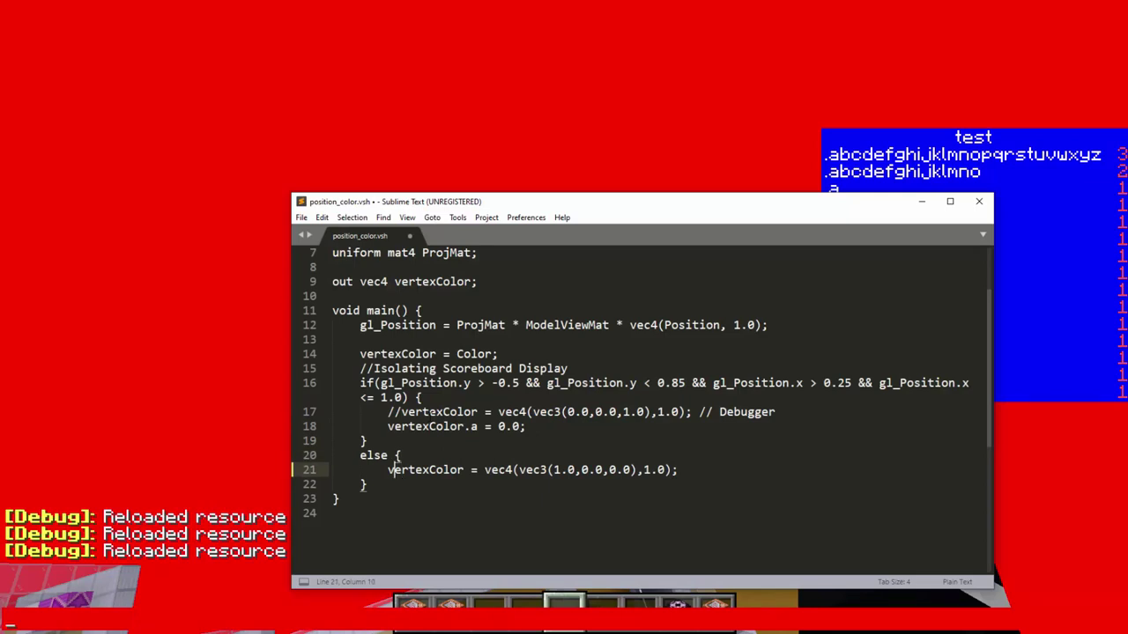
text(//)
key(ctrl+s)
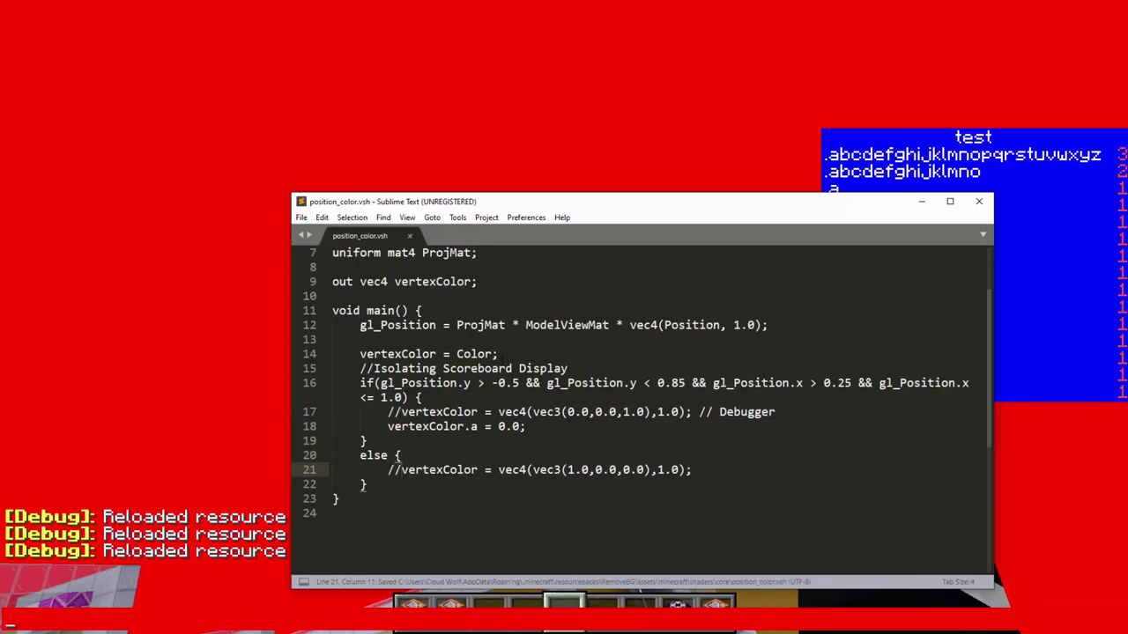
Step: Highlight the "vertexColor = Color;" line, then switch to Minecraft and reload the resource packs
drag(498, 353, 359, 354)
key(End)
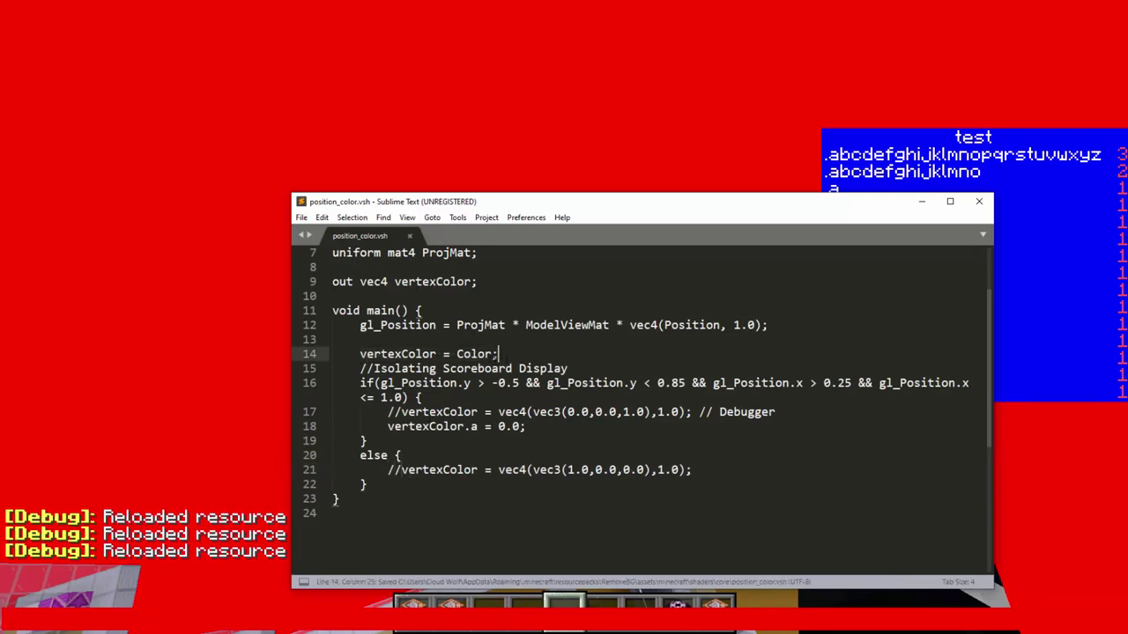
key(Return)
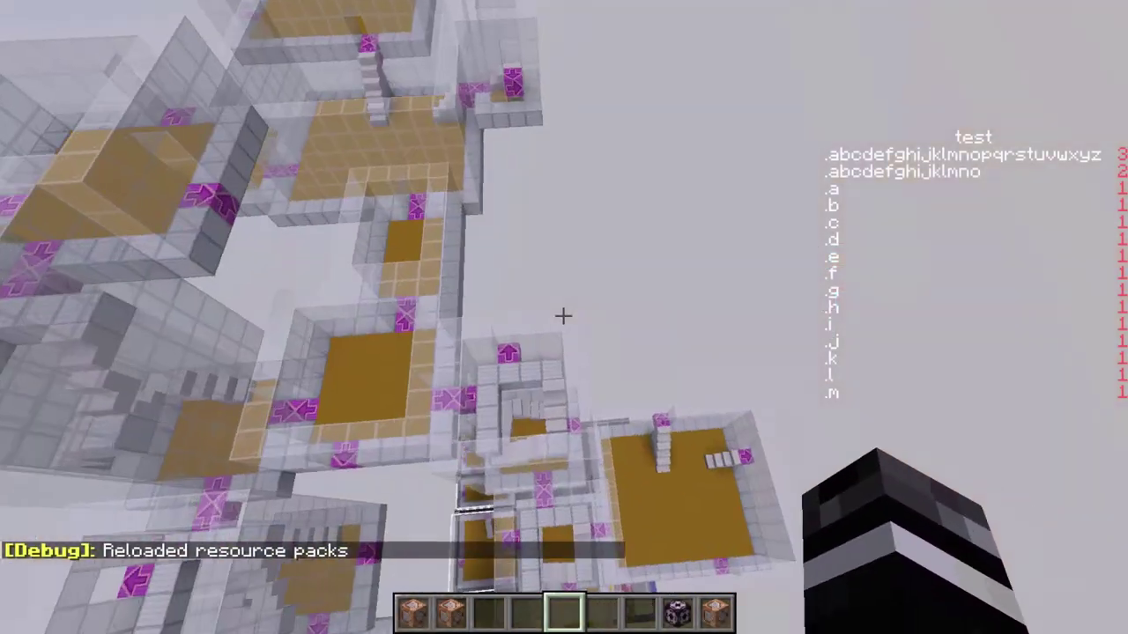
Step: Fly around the glass rooms to check the scoreboard sidebar, and switch to the front-facing third-person view
key(shift)
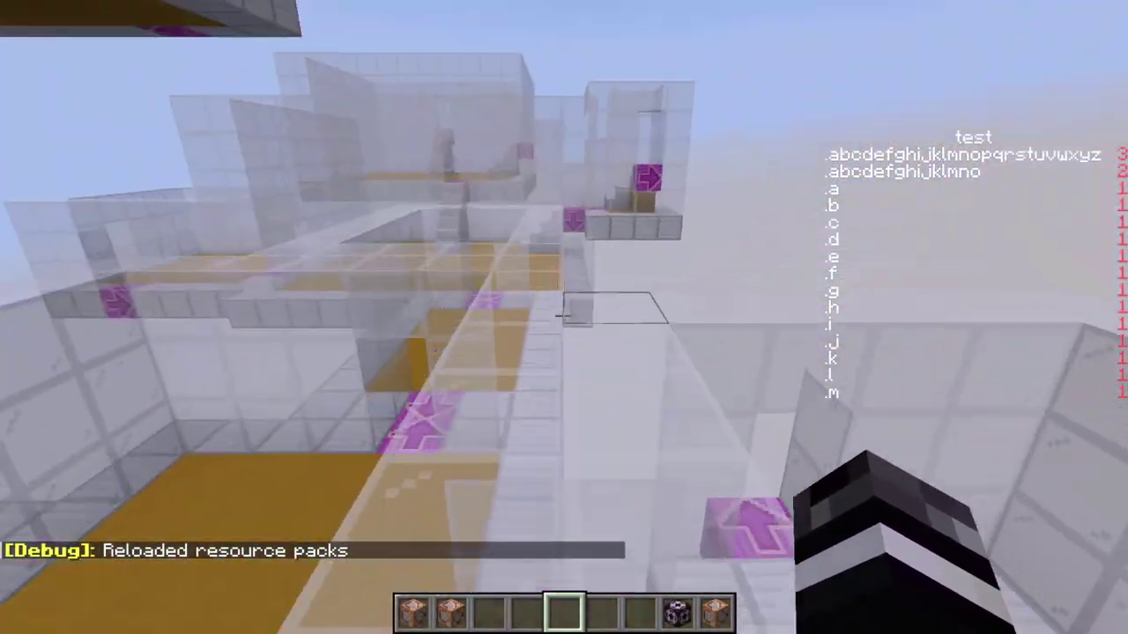
key(space)
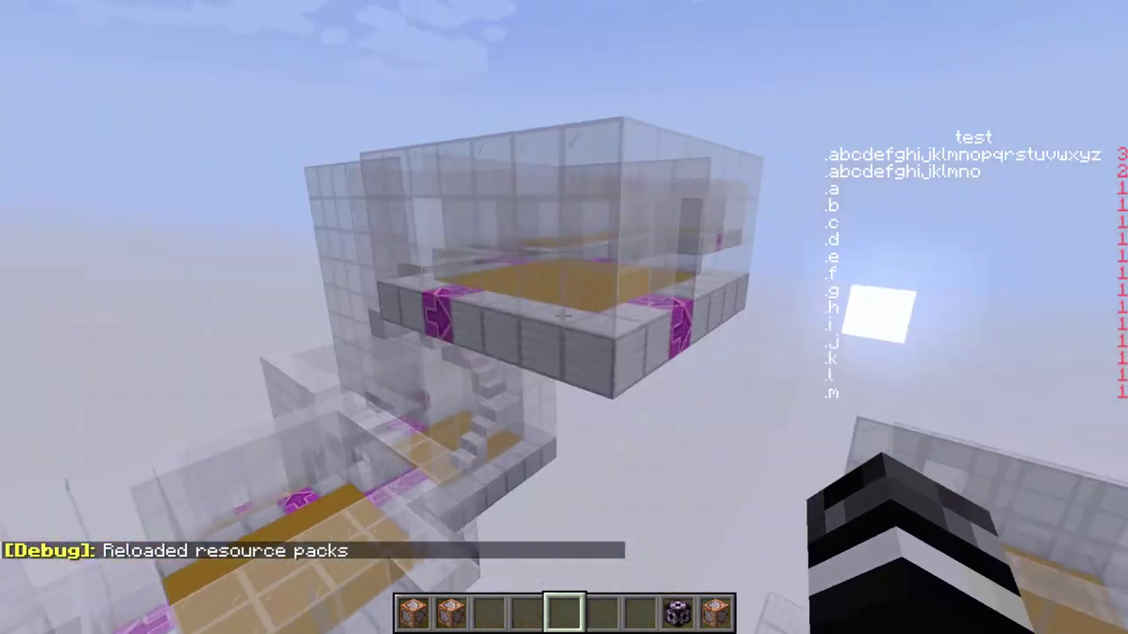
key(w)
key(space)
key(F5)
key(F5)
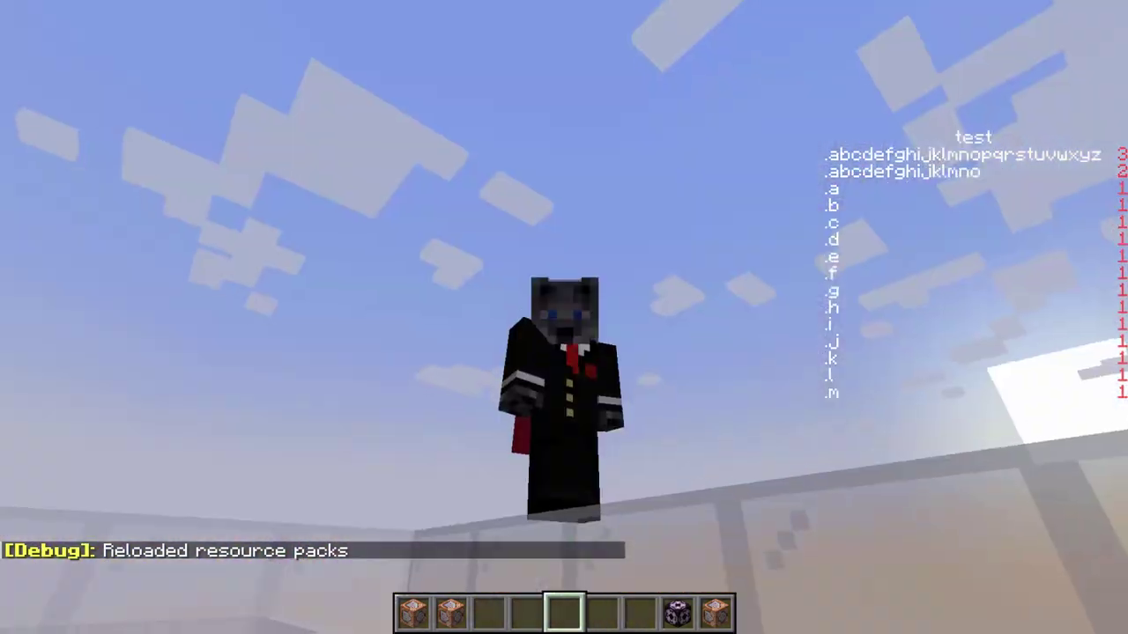
Step: Fly through and above the glass rooms in third-person view to inspect the scoreboard sidebar against different backdrops
key(w)
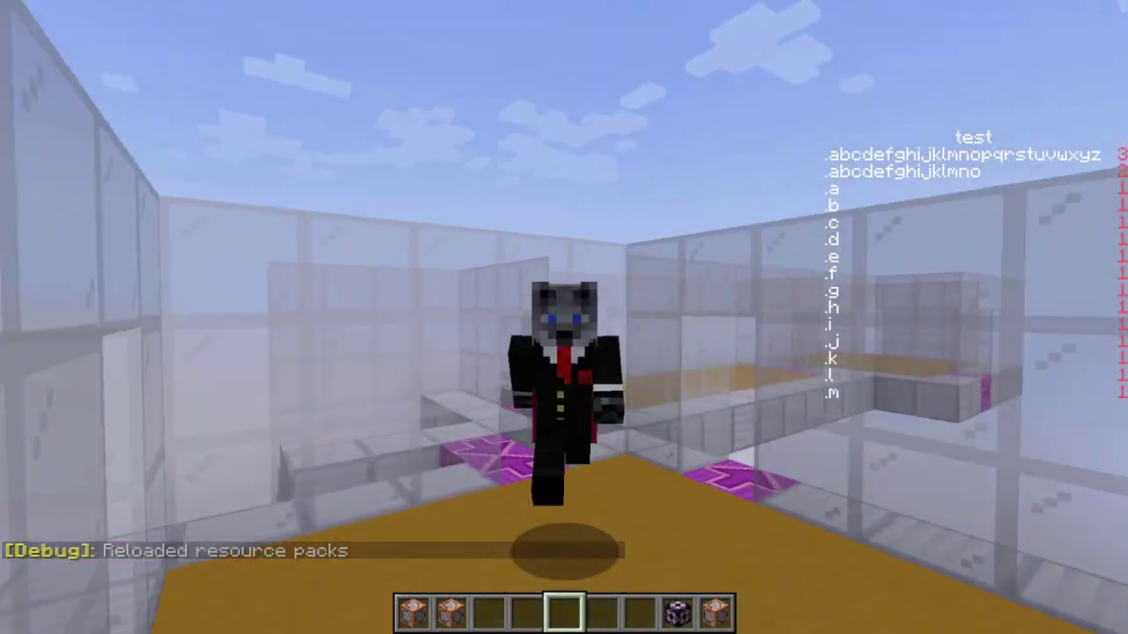
key(space)
key(s)
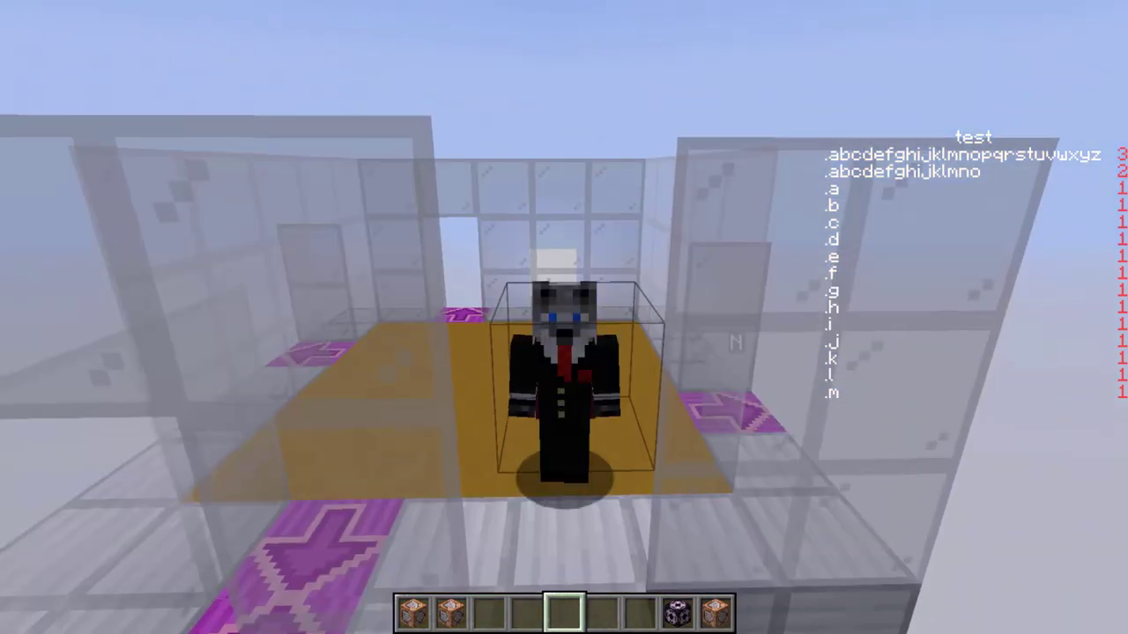
key(space)
key(w)
key(space)
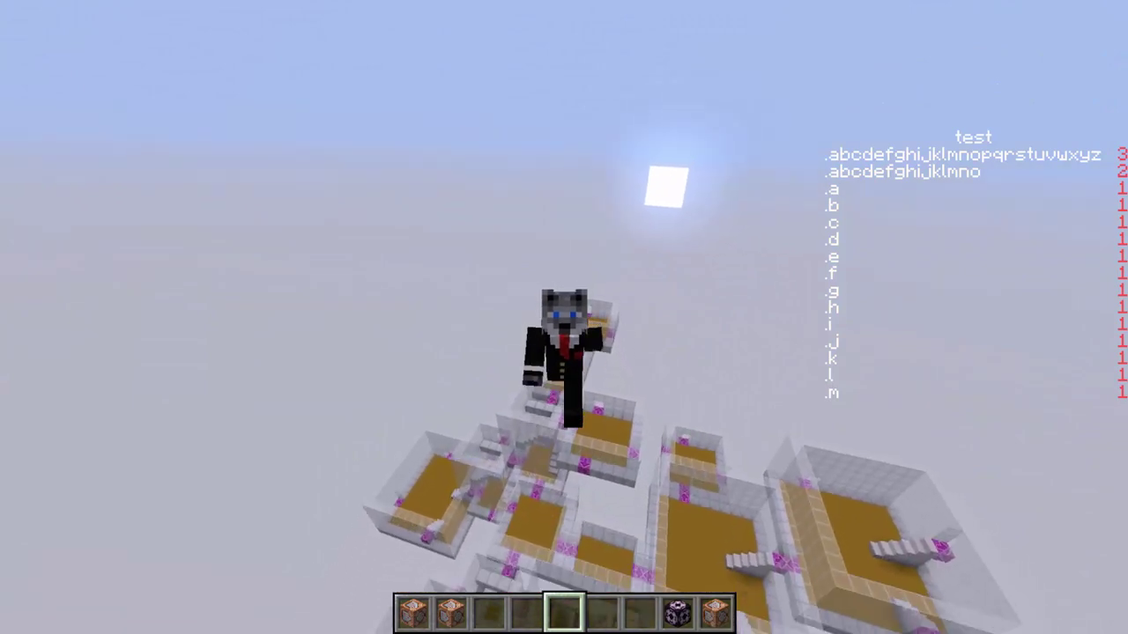
key(s)
key(shift)
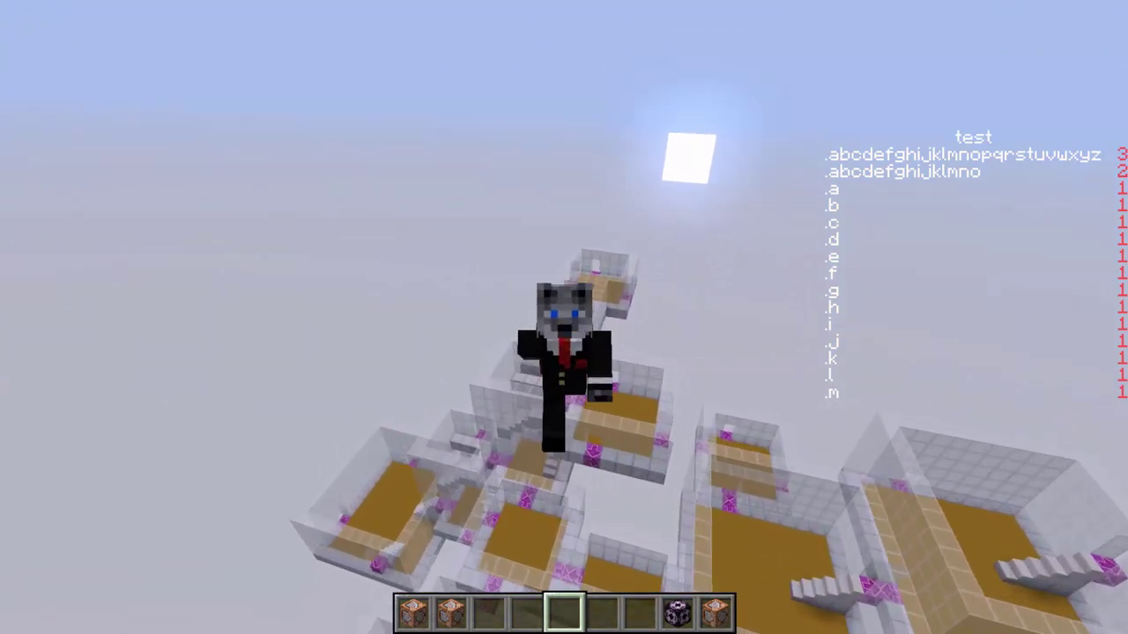
key(shift)
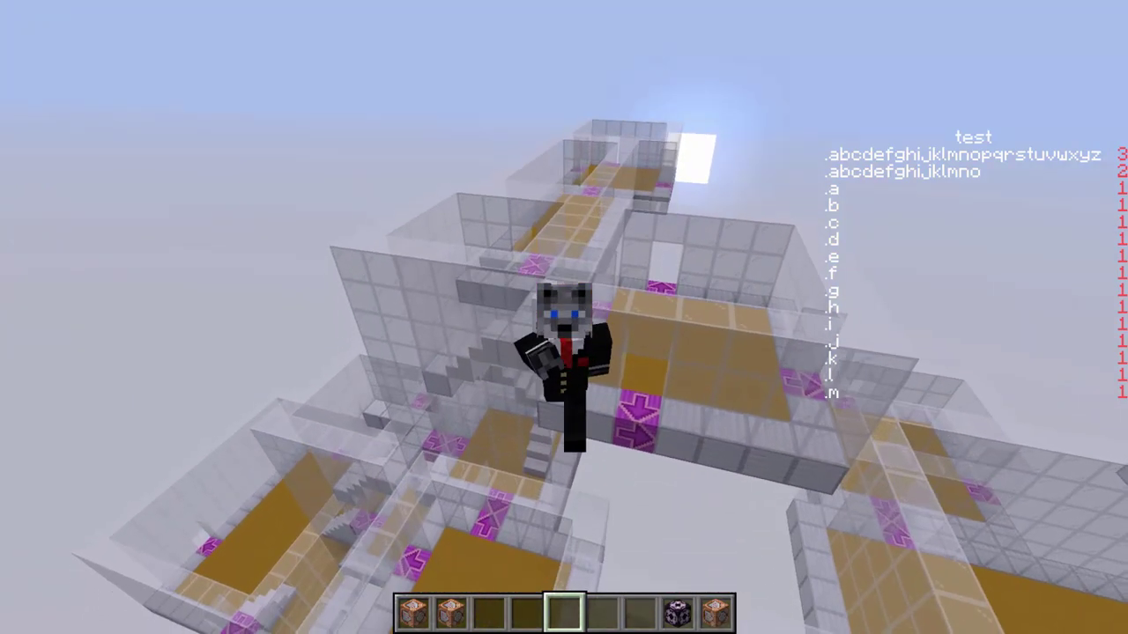